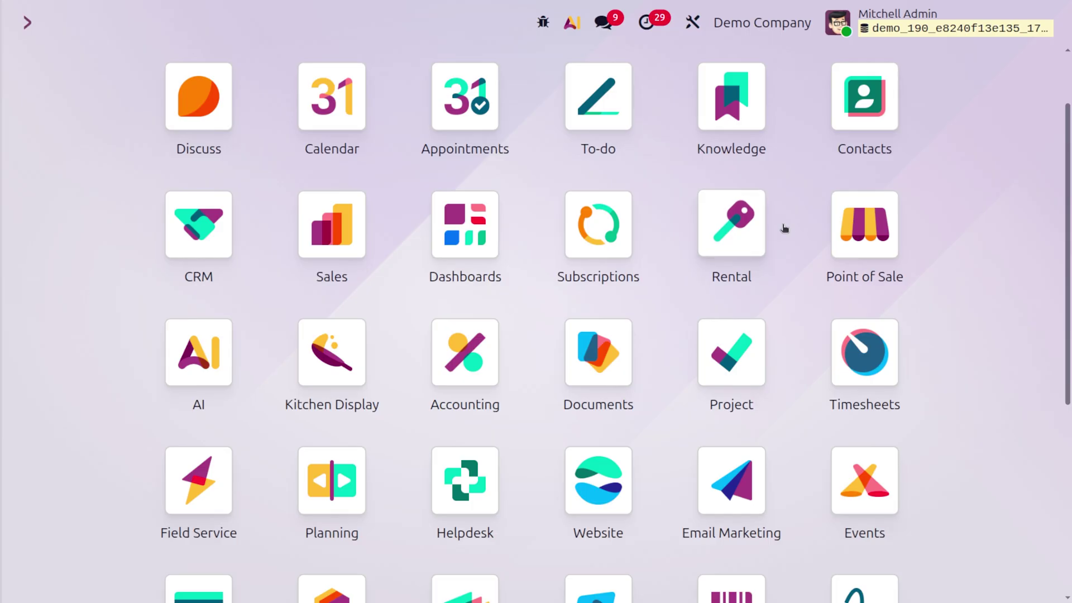
# Search the Apps catalogue for "ai" across all modules, without the default Apps filter
pyautogui.scroll(-5, 841, 538)
pyautogui.click(847, 381)
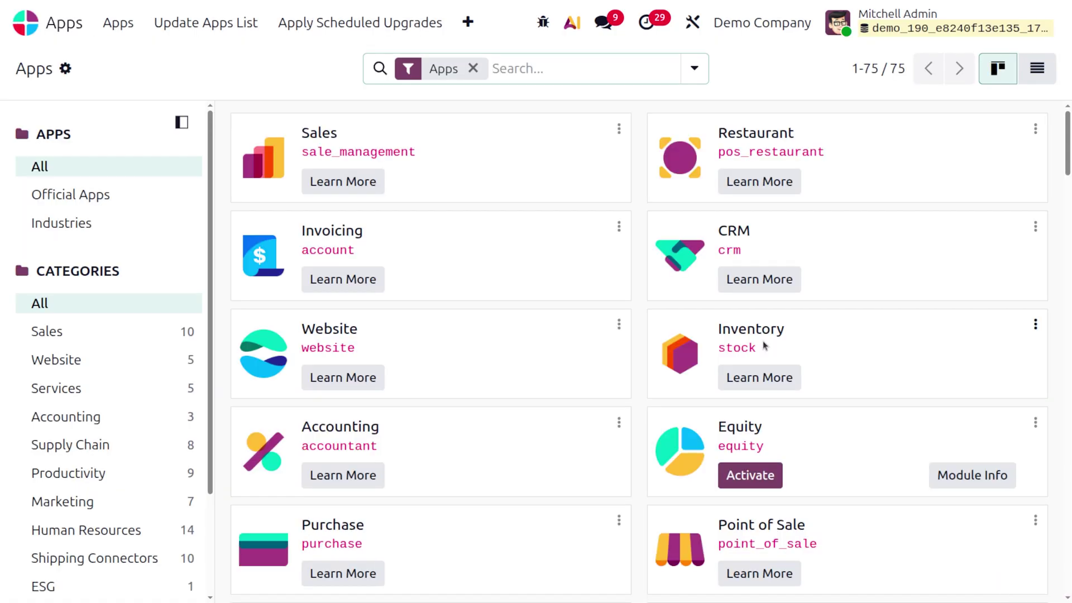
pyautogui.click(474, 67)
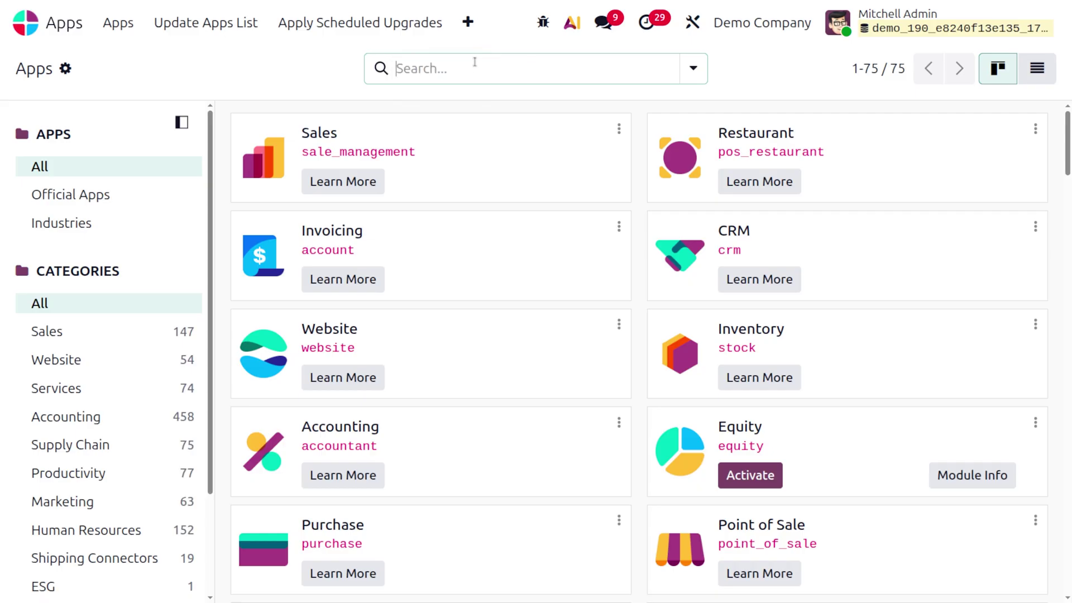
pyautogui.write('ai')
pyautogui.press('Return')
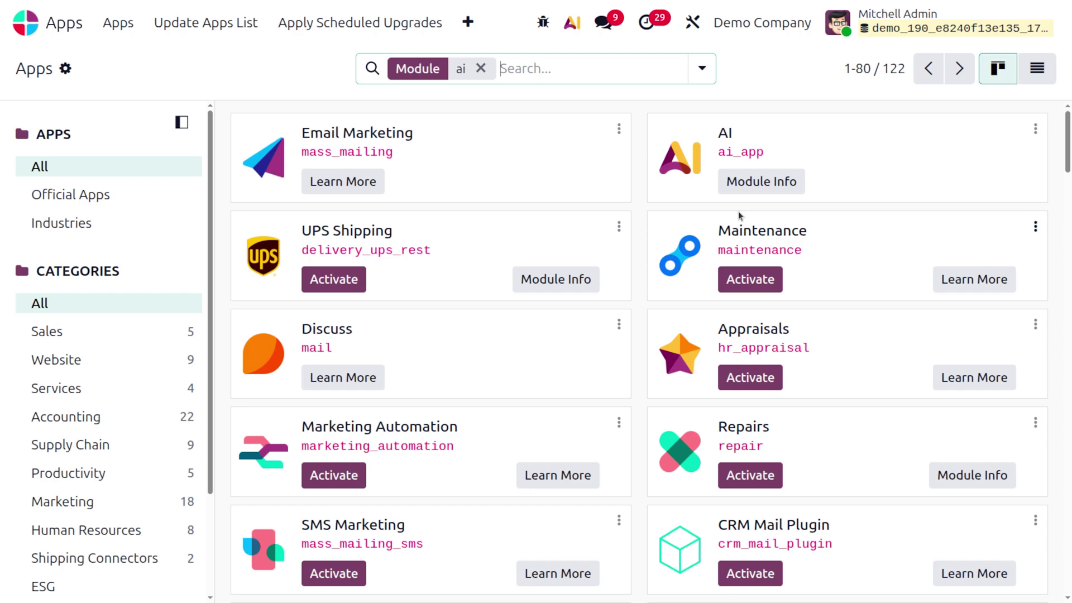
# Open the AI app's settings to examine the ChatGPT and Google Gemini provider options
pyautogui.click(31, 26)
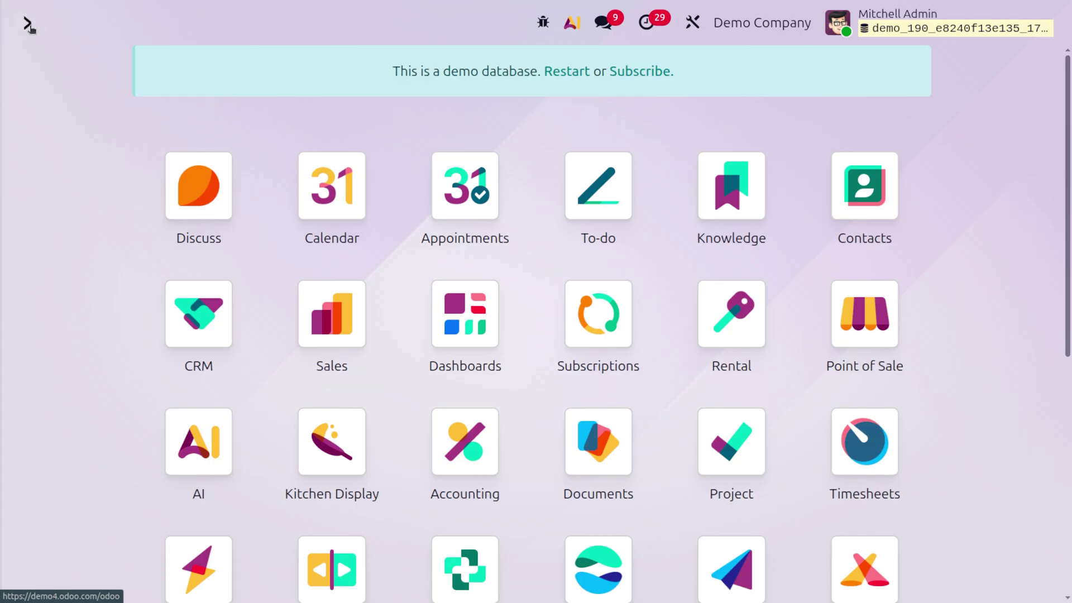
pyautogui.scroll(-3, 466, 277)
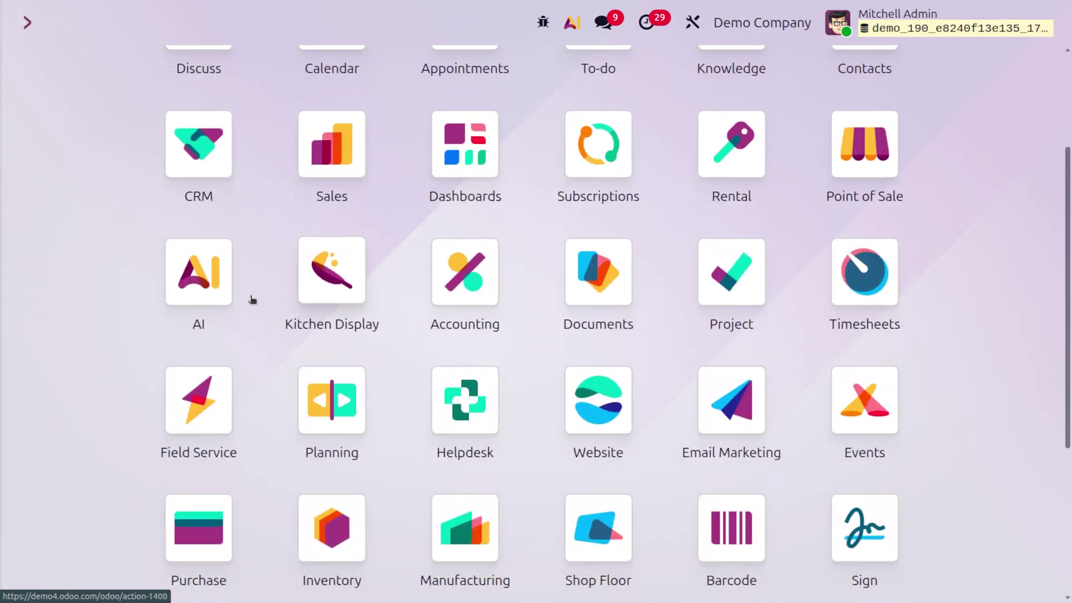
pyautogui.click(206, 282)
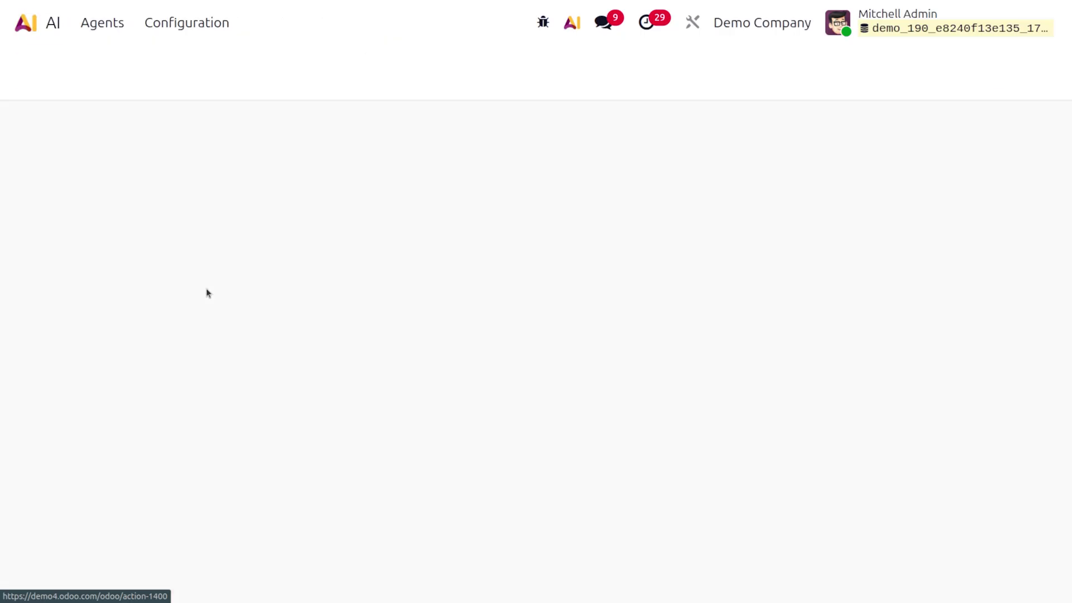
pyautogui.click(195, 23)
pyautogui.click(226, 61)
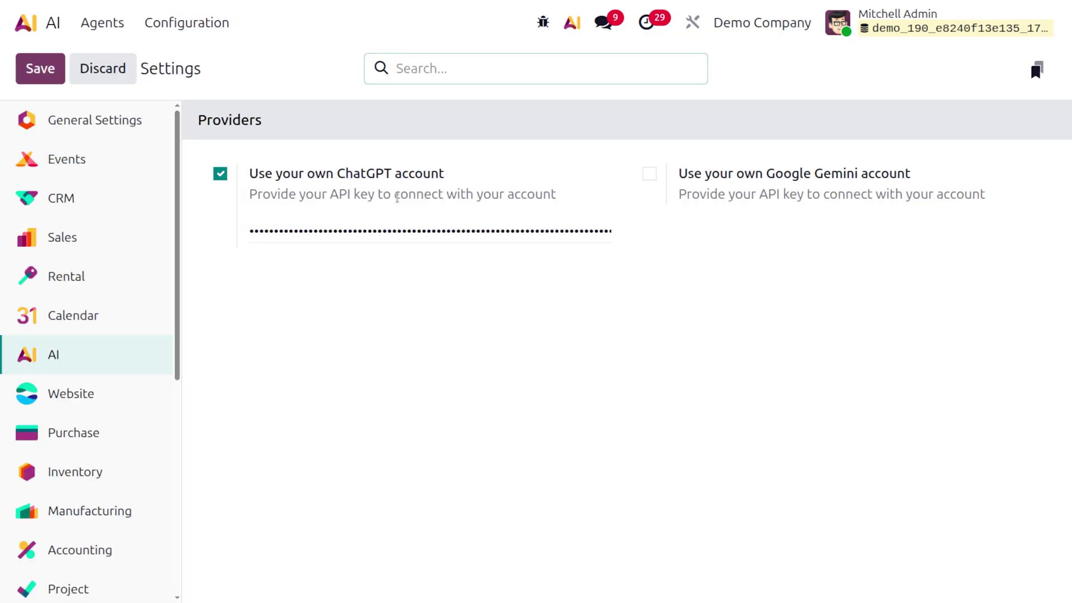
# Switch to the Documents app and open the Inbox folder under Company
pyautogui.click(34, 23)
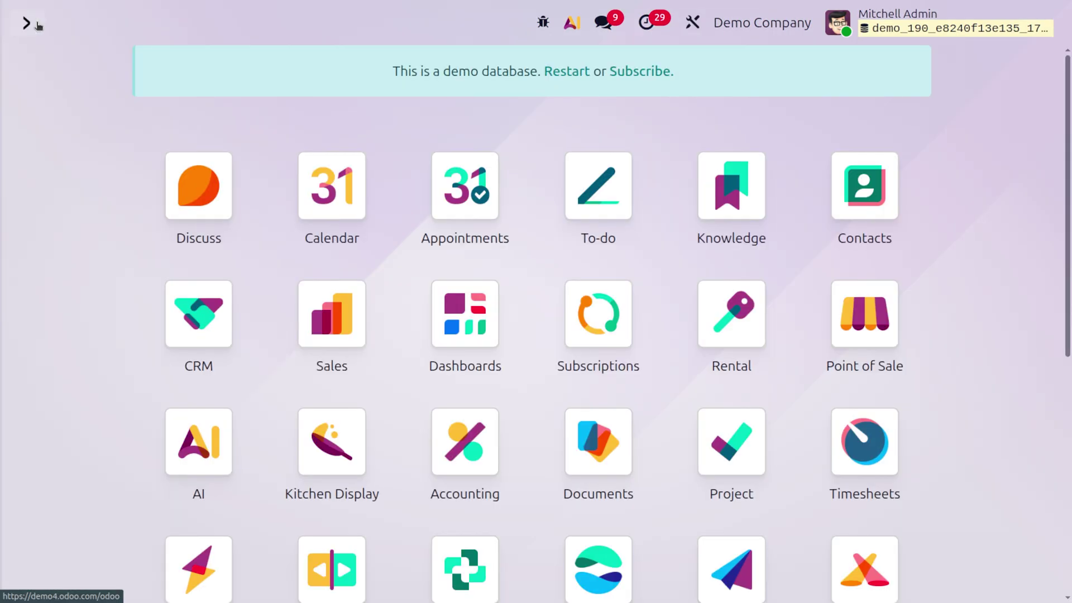
pyautogui.write('docu')
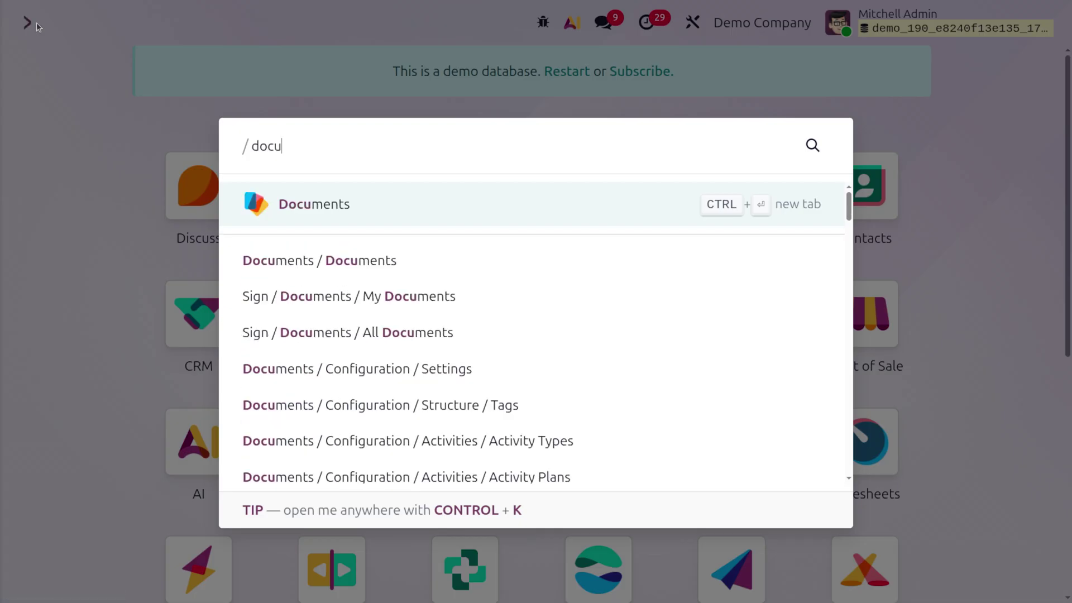
pyautogui.press('Return')
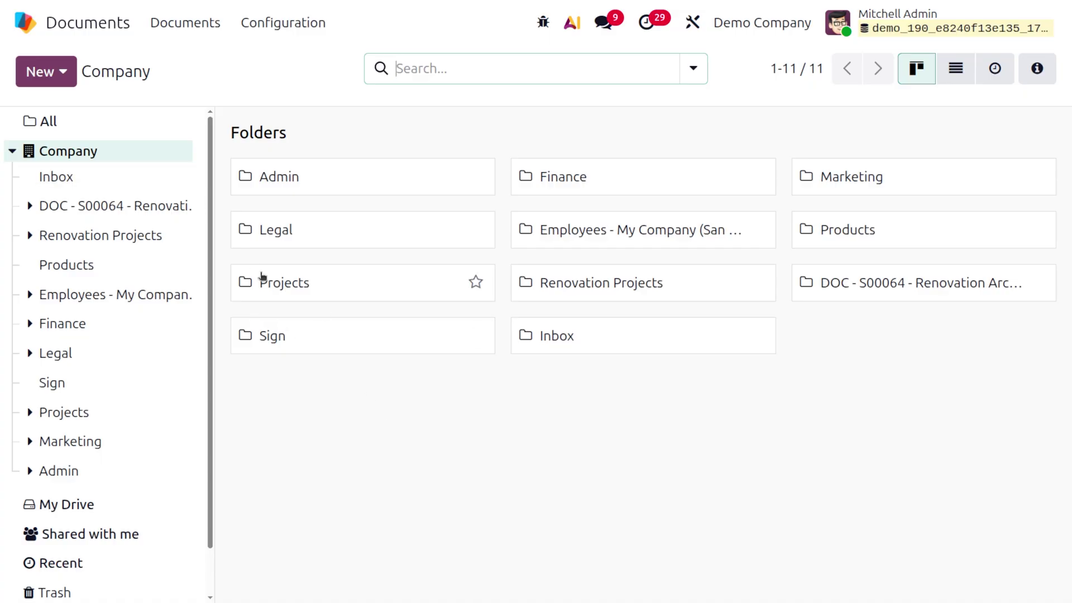
pyautogui.click(105, 177)
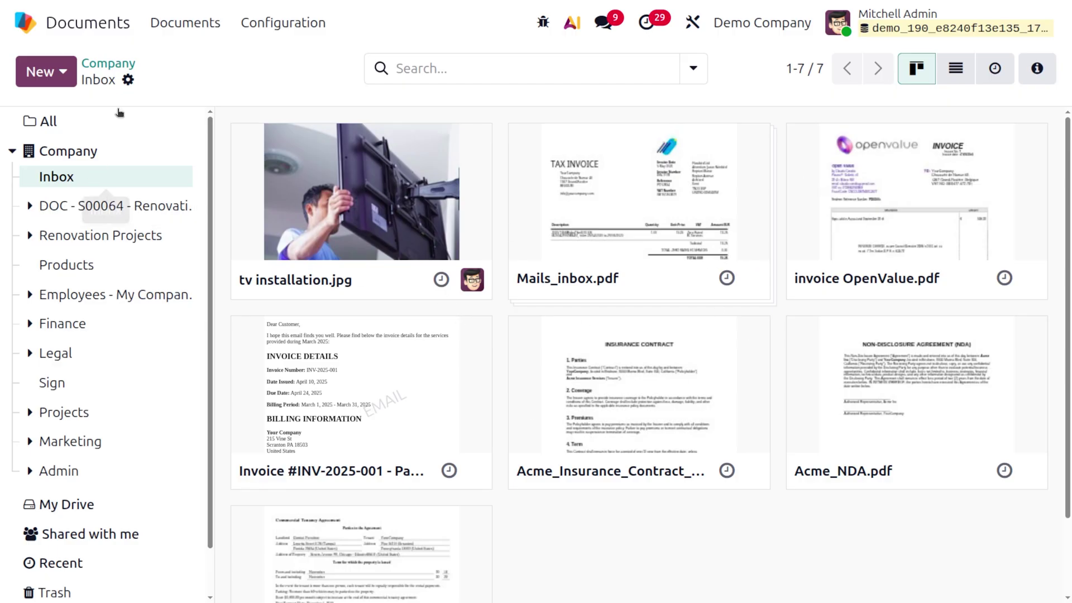
# Review the Inbox folder's AI auto-sort instructions, including the product picture rule, and save them
pyautogui.click(128, 80)
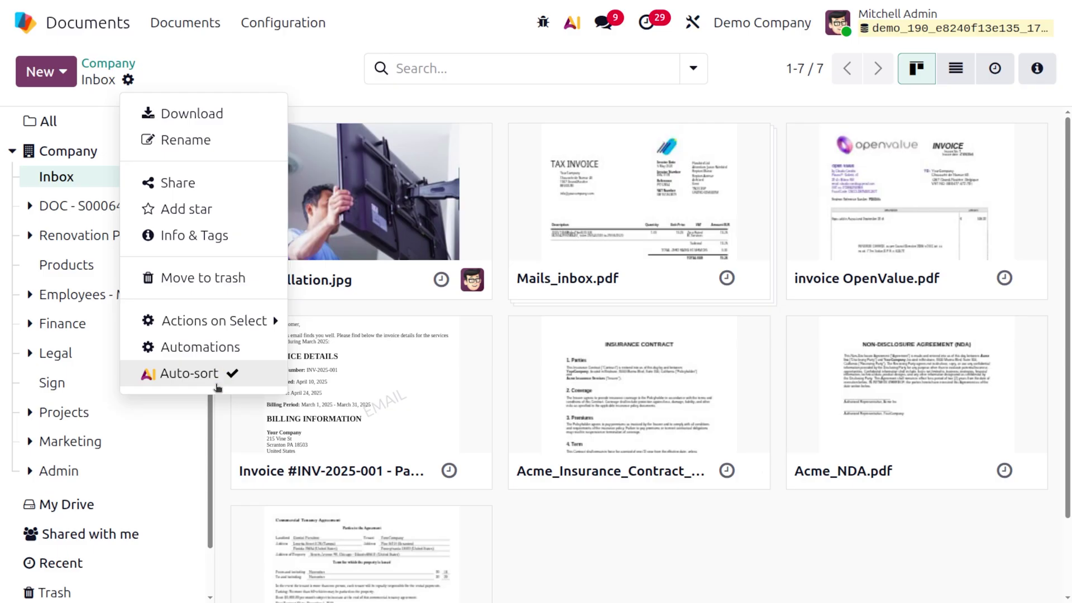
pyautogui.click(189, 373)
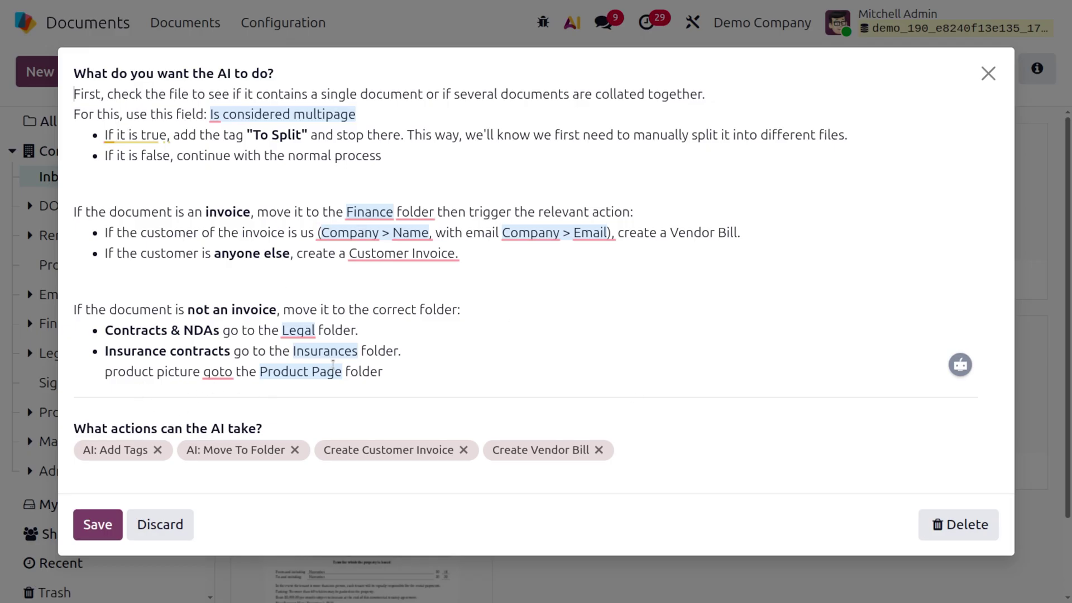
pyautogui.tripleClick(255, 378)
pyautogui.click(169, 371)
pyautogui.click(87, 530)
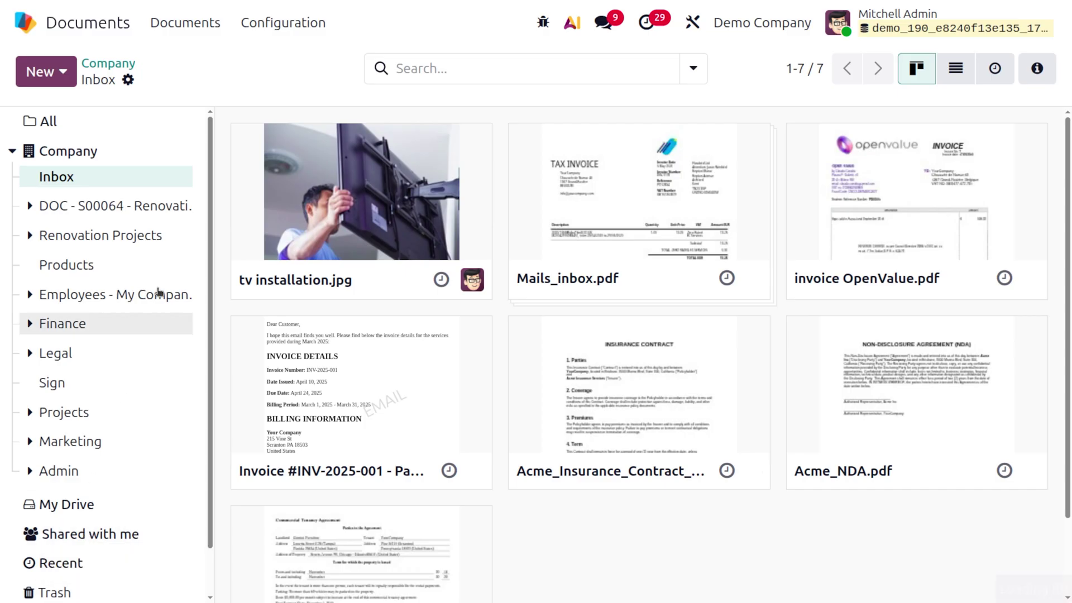
# Upload wooden stool.jpg from the Downloads folder to the Inbox folder
pyautogui.click(62, 71)
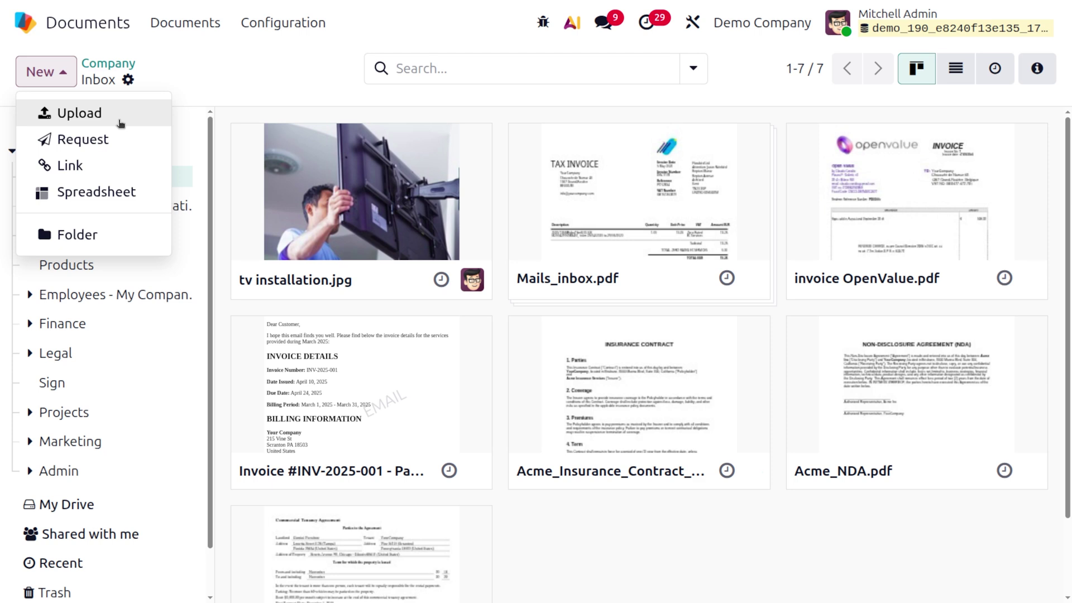
pyautogui.click(123, 112)
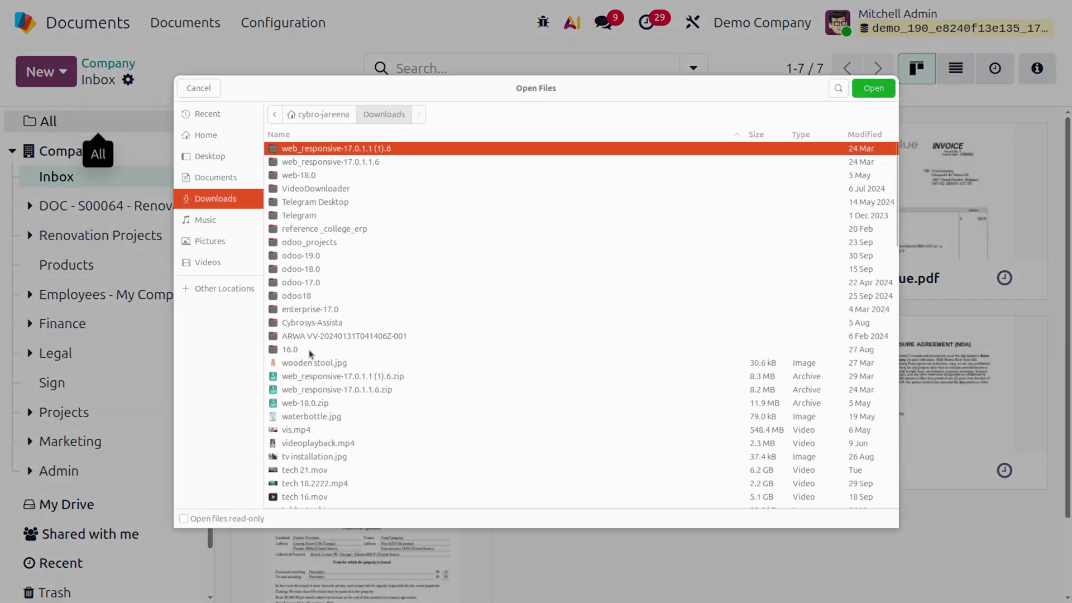
pyautogui.click(310, 364)
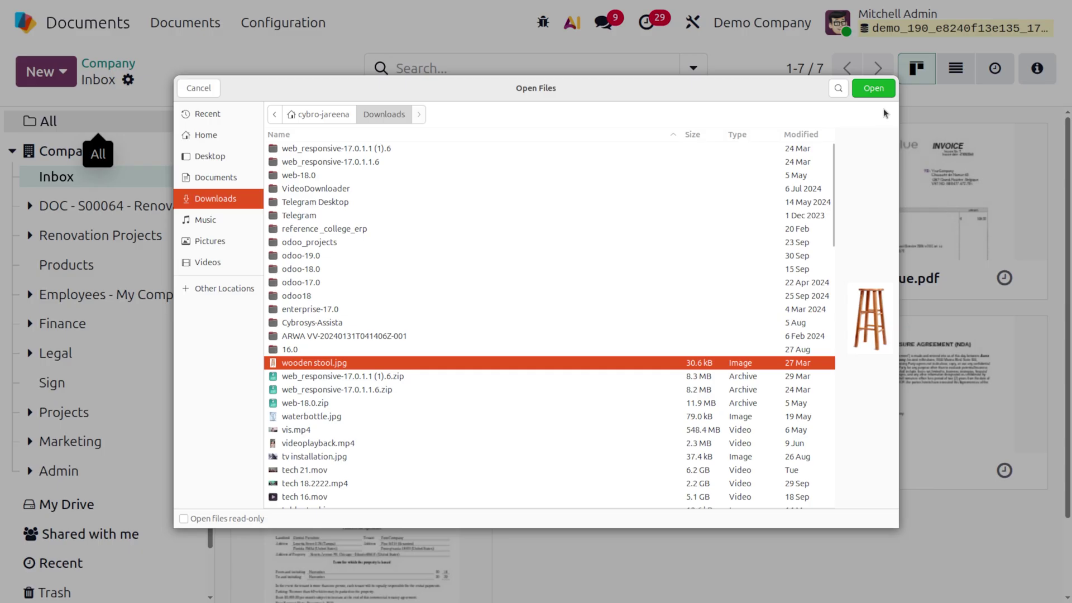
pyautogui.click(874, 88)
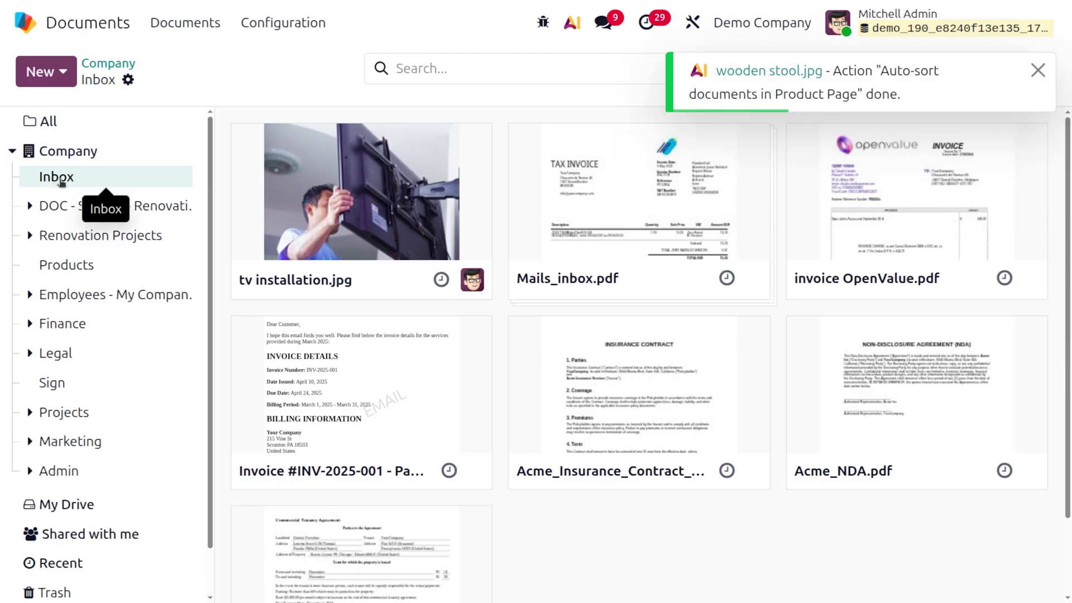
# Open the Product Page folder under Admin and rename it to Product Page 1 in its details
pyautogui.click(30, 473)
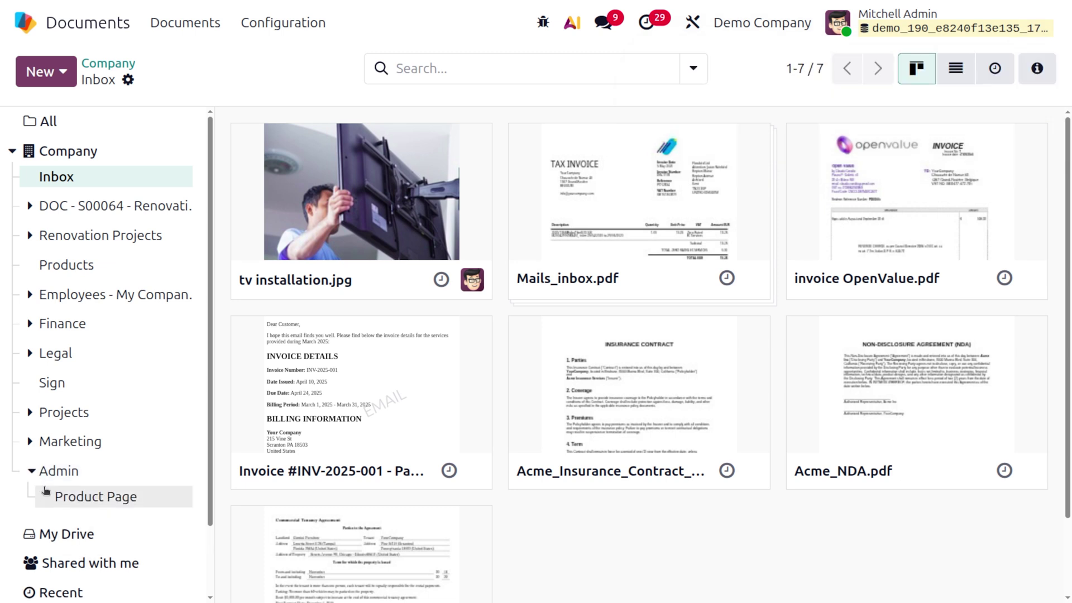
pyautogui.click(66, 497)
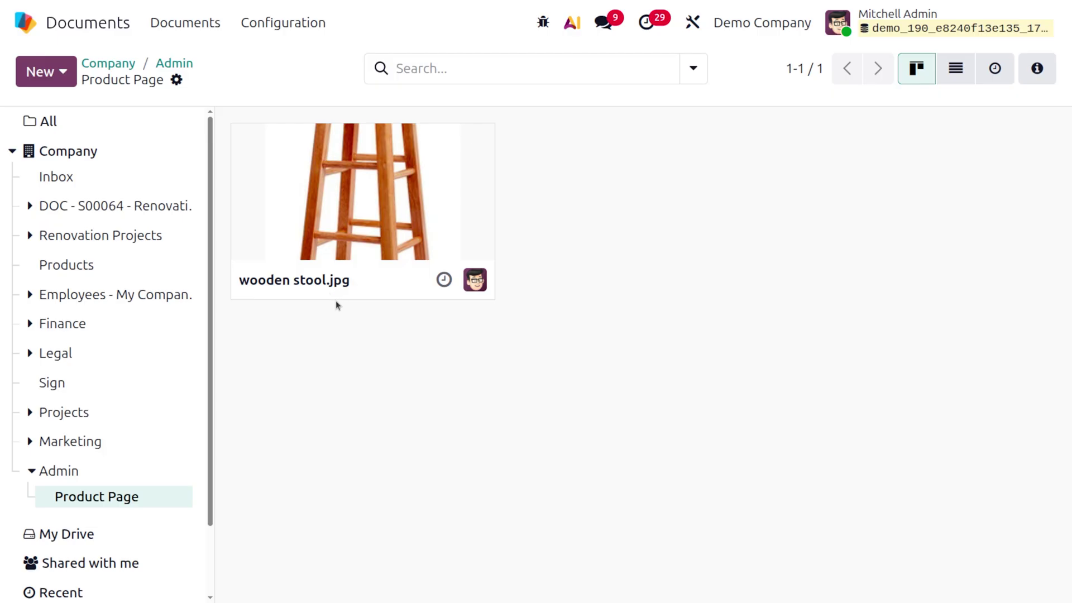
pyautogui.click(1031, 77)
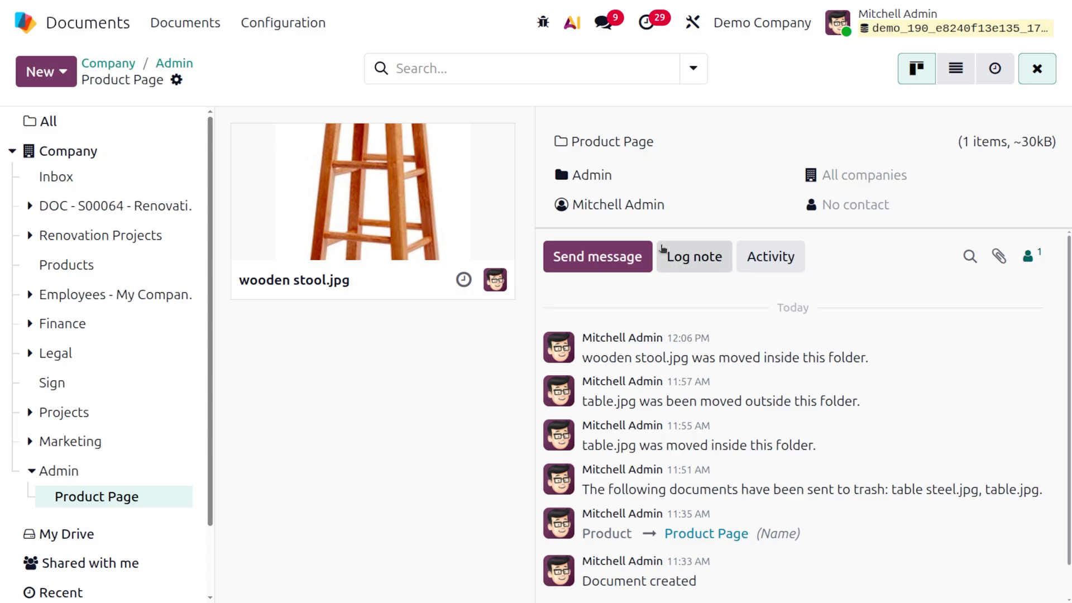
pyautogui.click(665, 144)
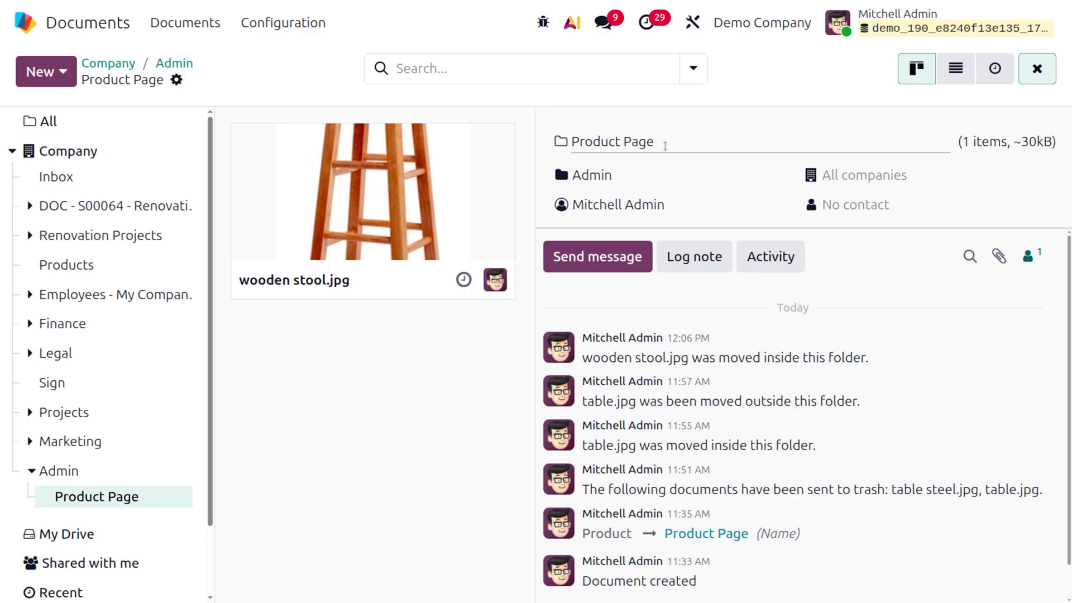
pyautogui.write('1')
pyautogui.press('Return')
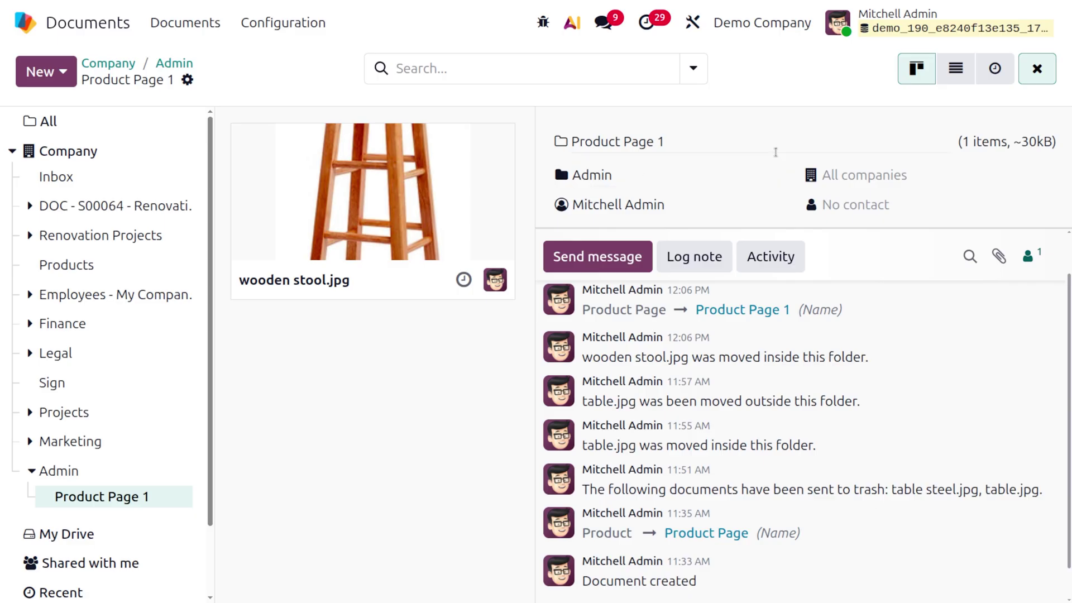
# Assign the Product Page 1 folder to Demo Company and set its contact to the YourCompany contact person
pyautogui.click(866, 179)
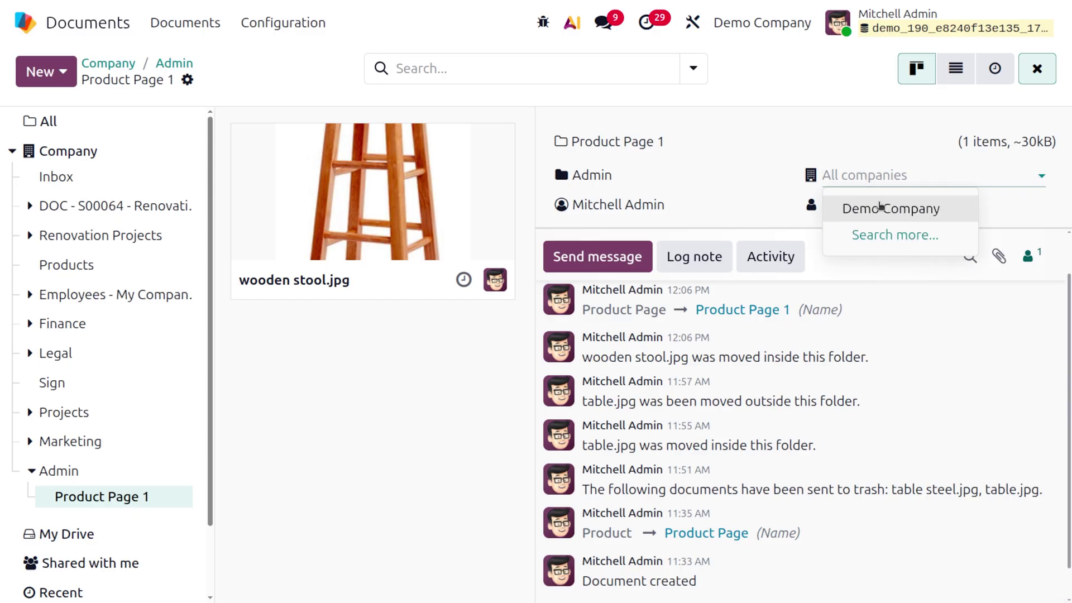
pyautogui.click(883, 211)
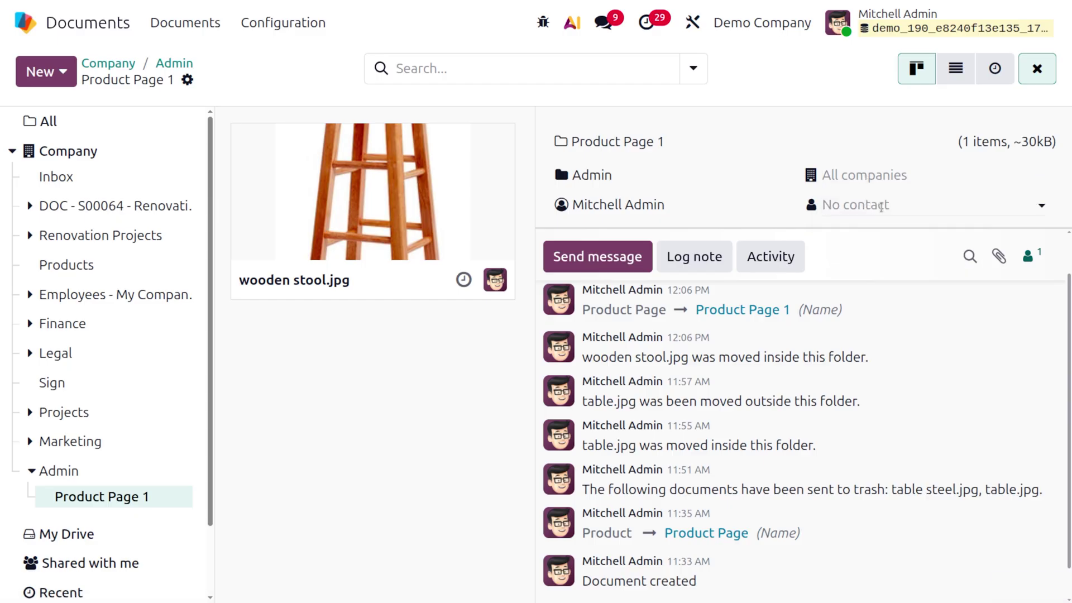
pyautogui.click(881, 207)
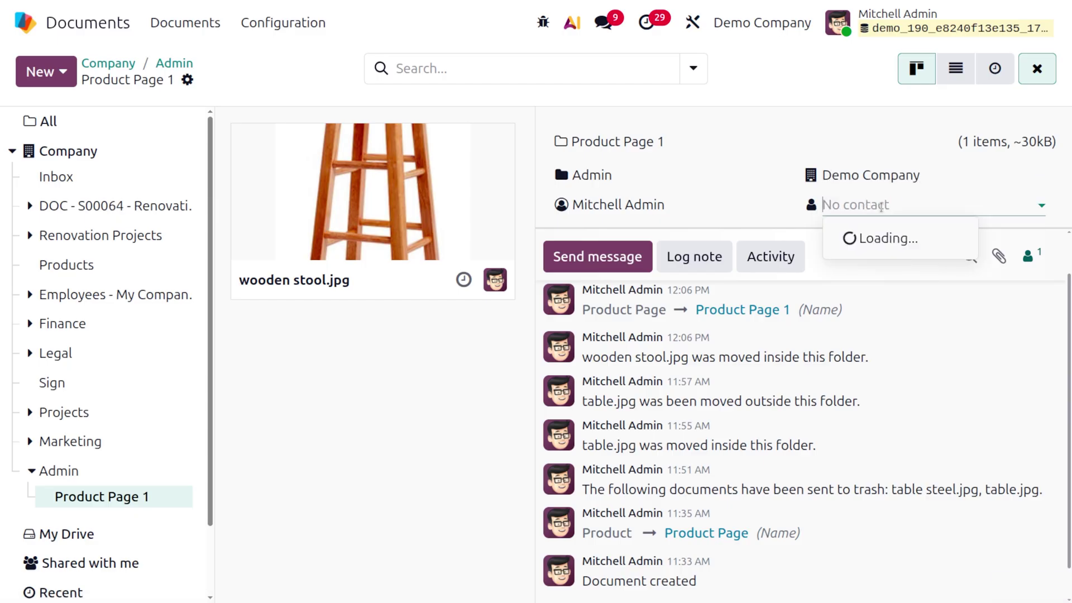
pyautogui.write('demo')
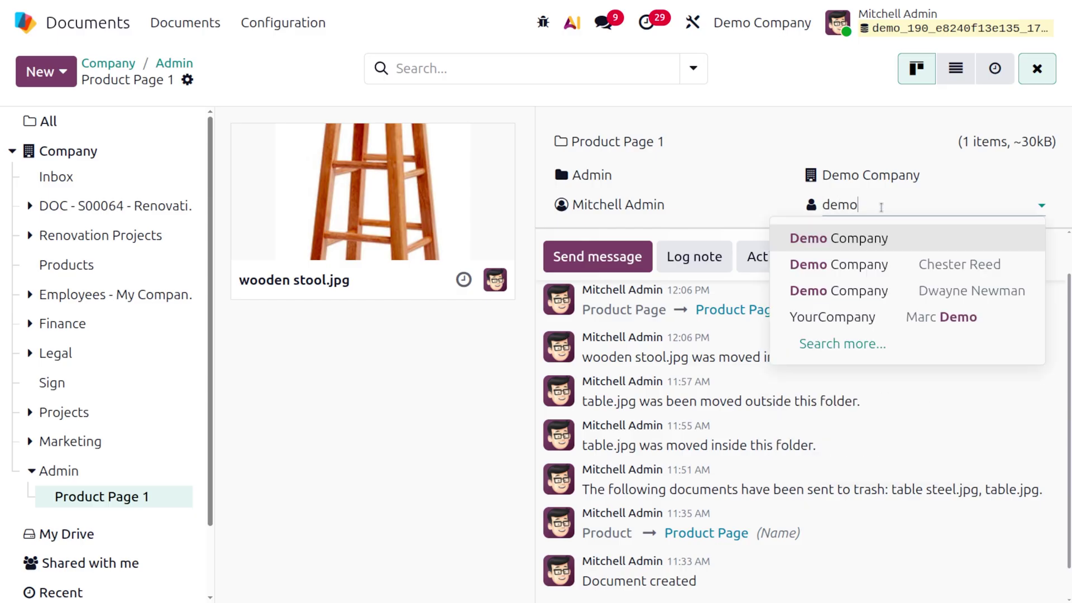
pyautogui.press('BackSpace')
pyautogui.press('BackSpace')
pyautogui.press('BackSpace')
pyautogui.press('BackSpace')
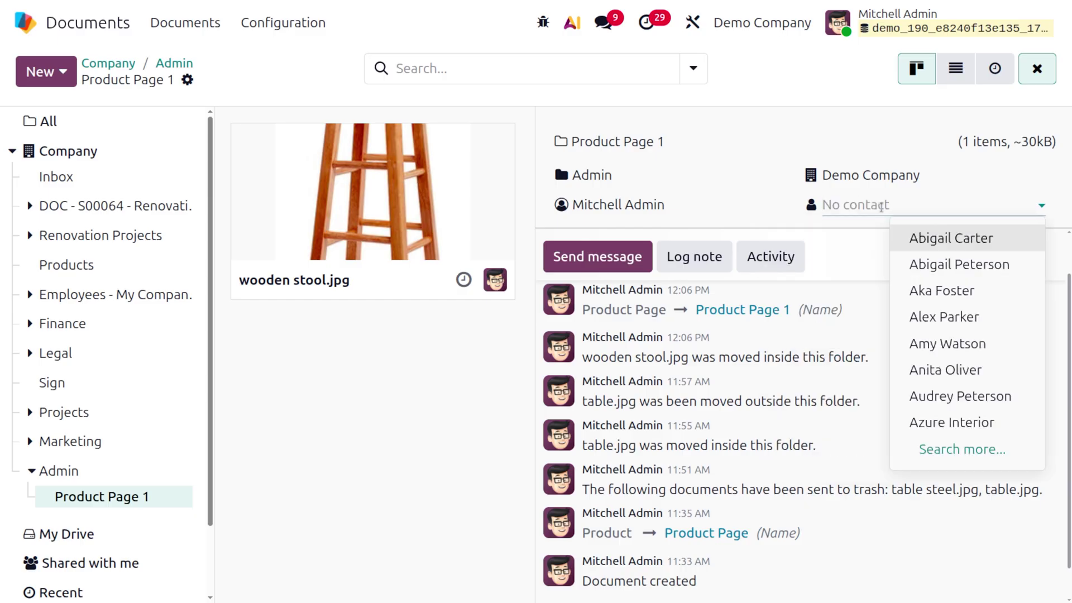
pyautogui.write('marc')
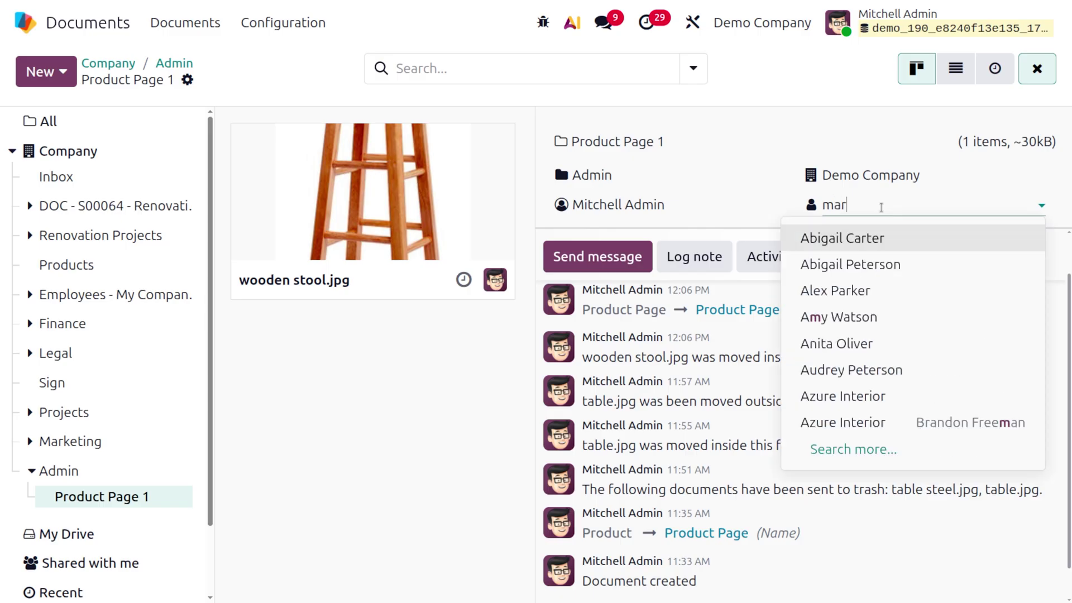
pyautogui.press('Escape')
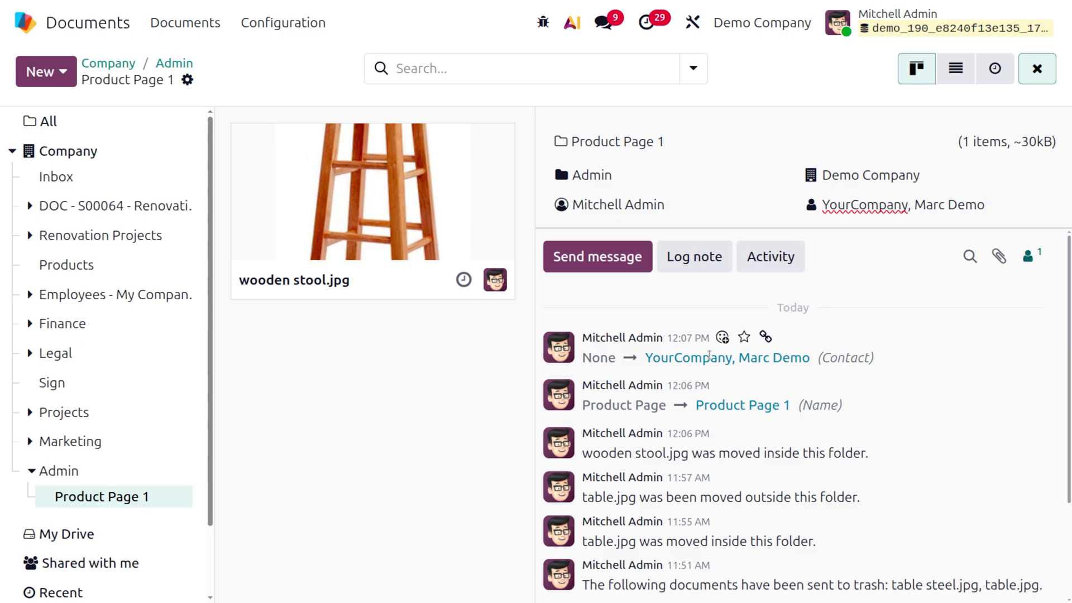
pyautogui.click(1037, 72)
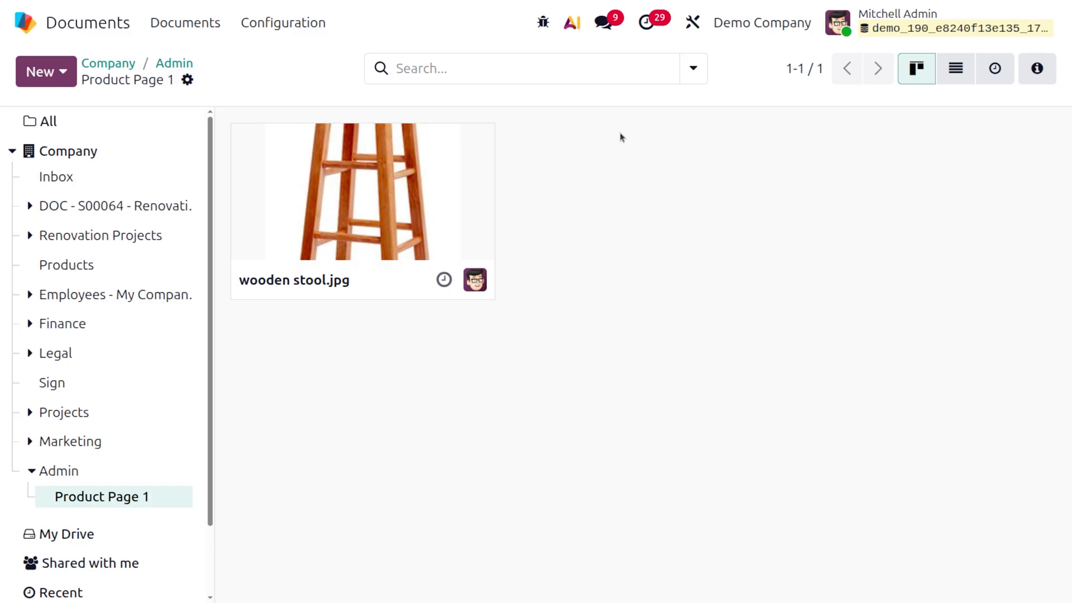
# Share wooden stool.jpg with the first suggested contact and the YourCompany contact person as Viewers, with notification enabled
pyautogui.click(447, 190)
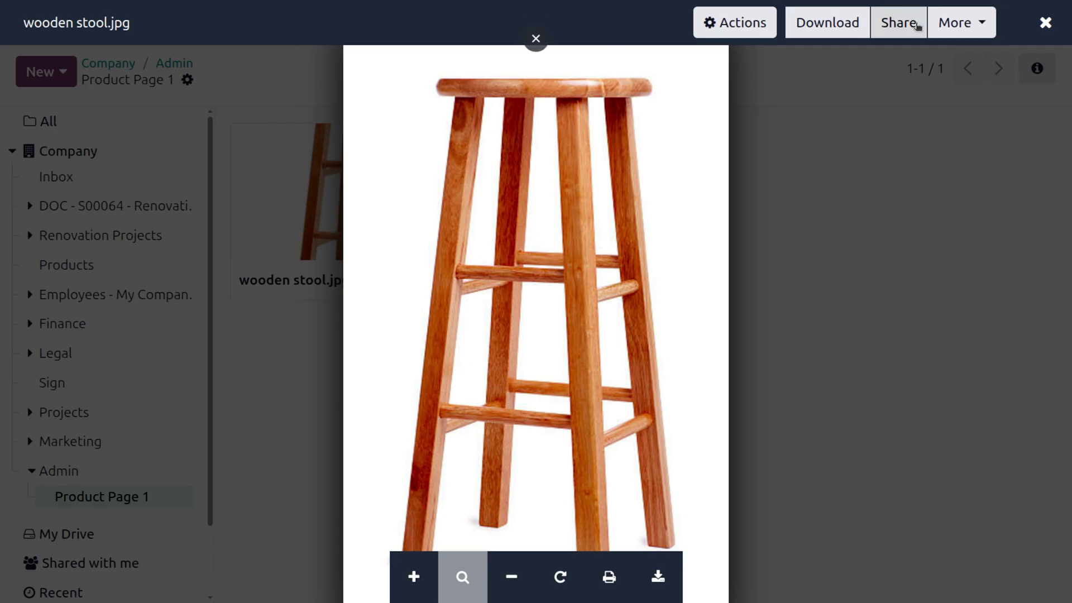
pyautogui.click(917, 26)
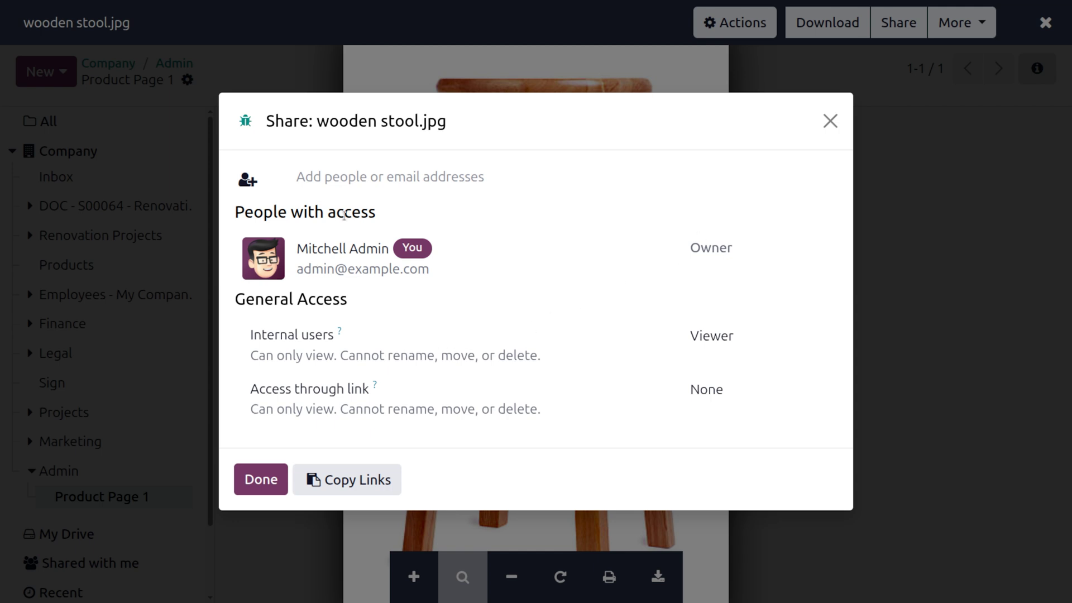
pyautogui.click(350, 178)
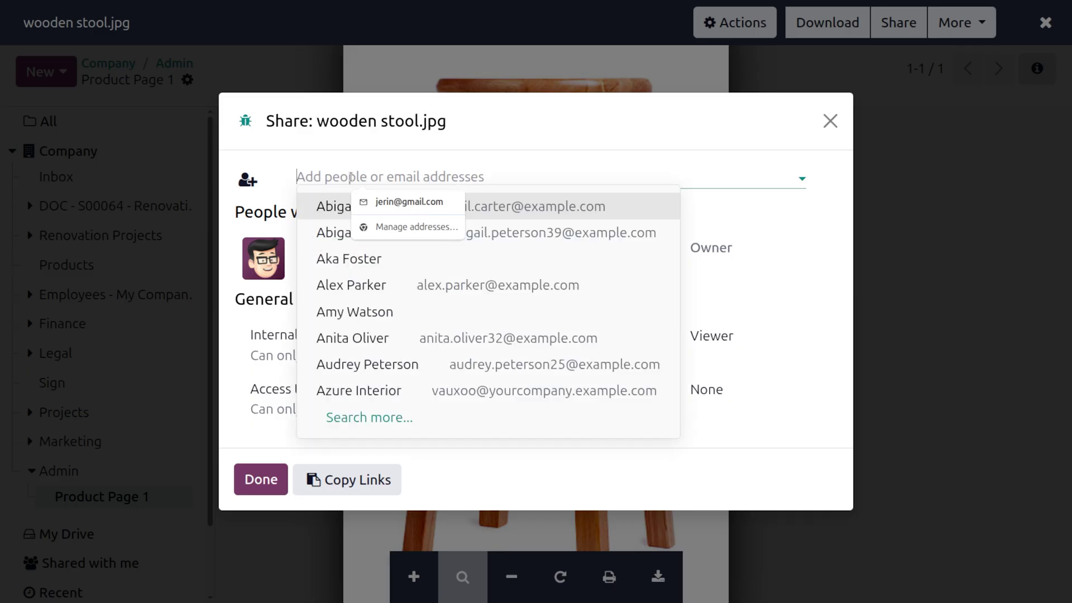
pyautogui.click(328, 205)
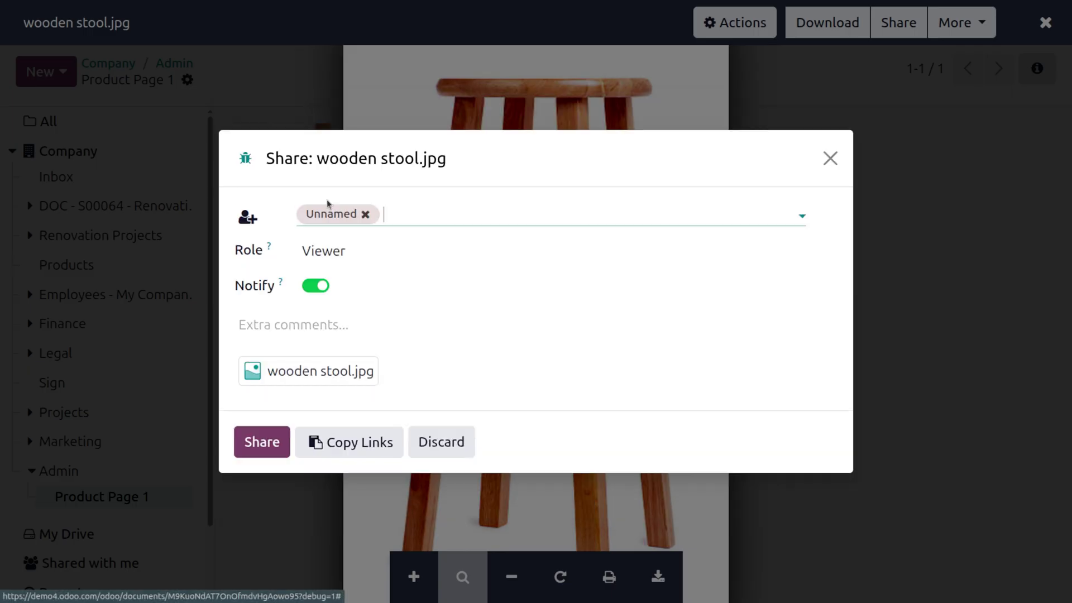
pyautogui.click(436, 217)
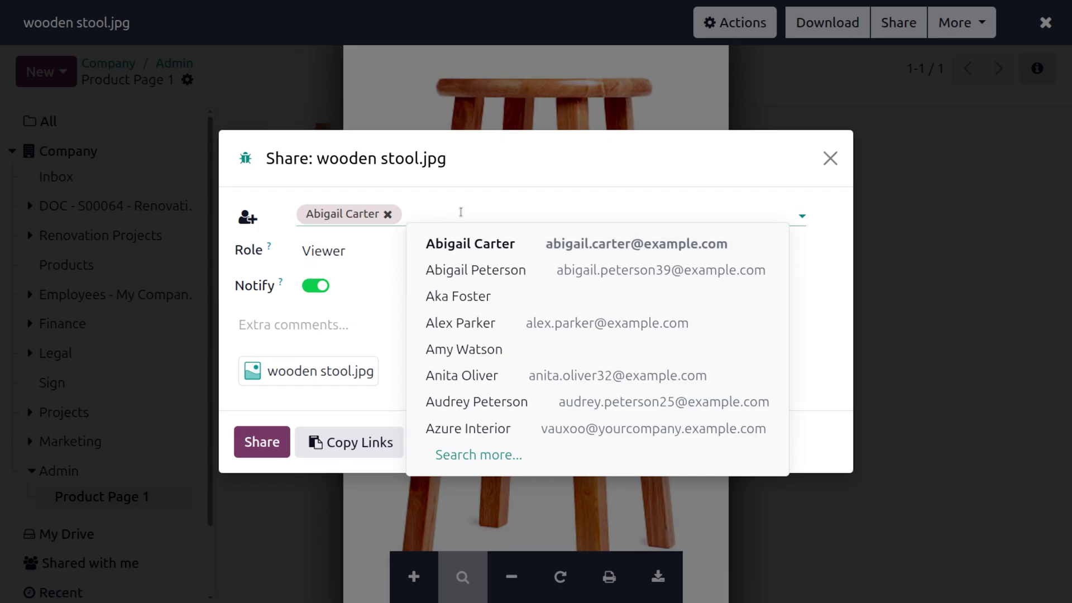
pyautogui.write('marc')
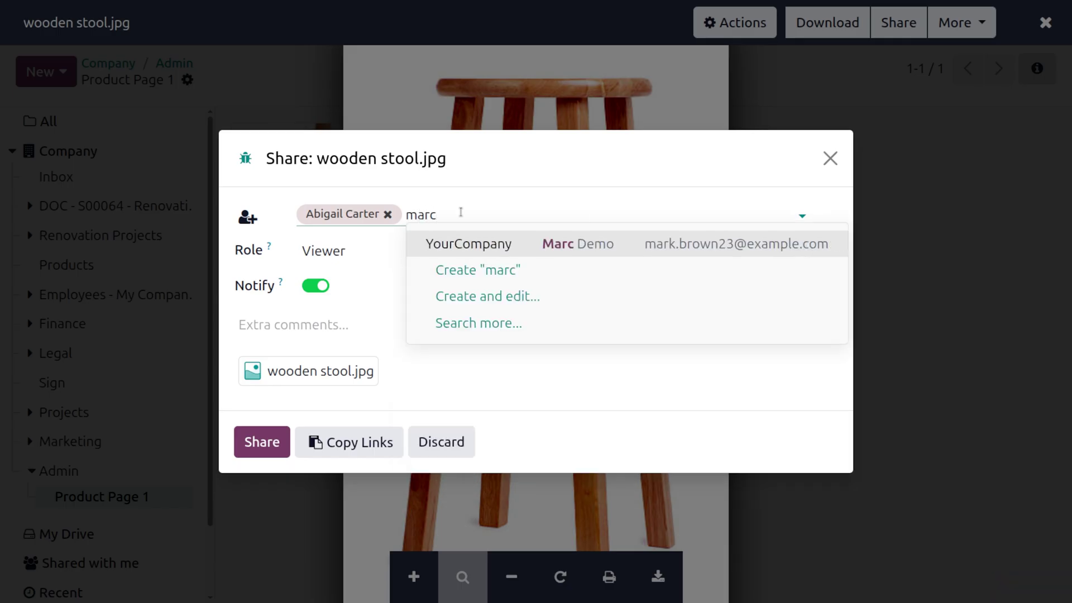
pyautogui.click(518, 246)
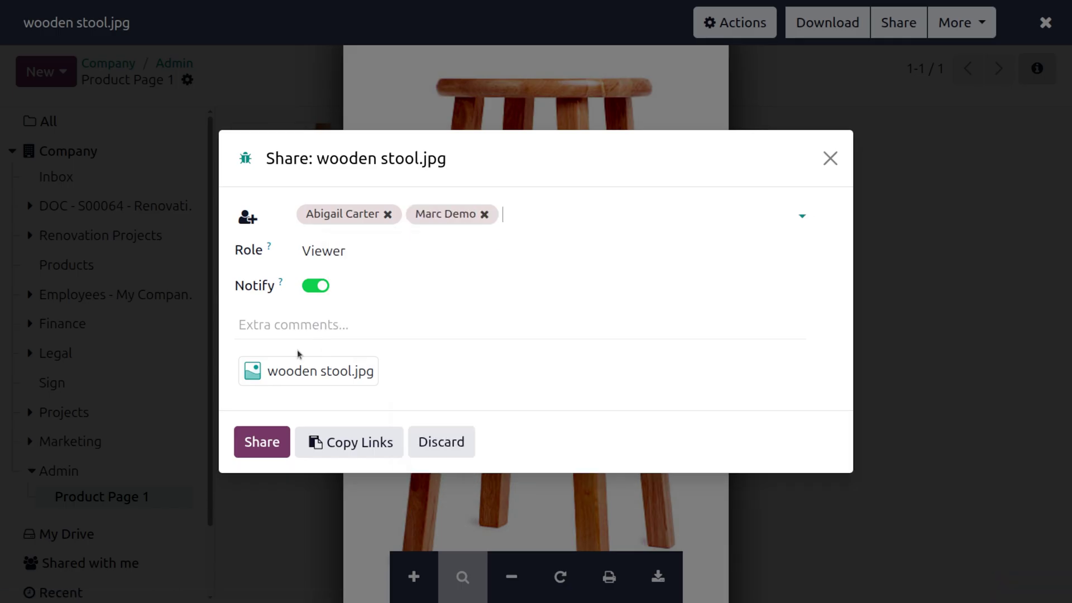
pyautogui.click(259, 441)
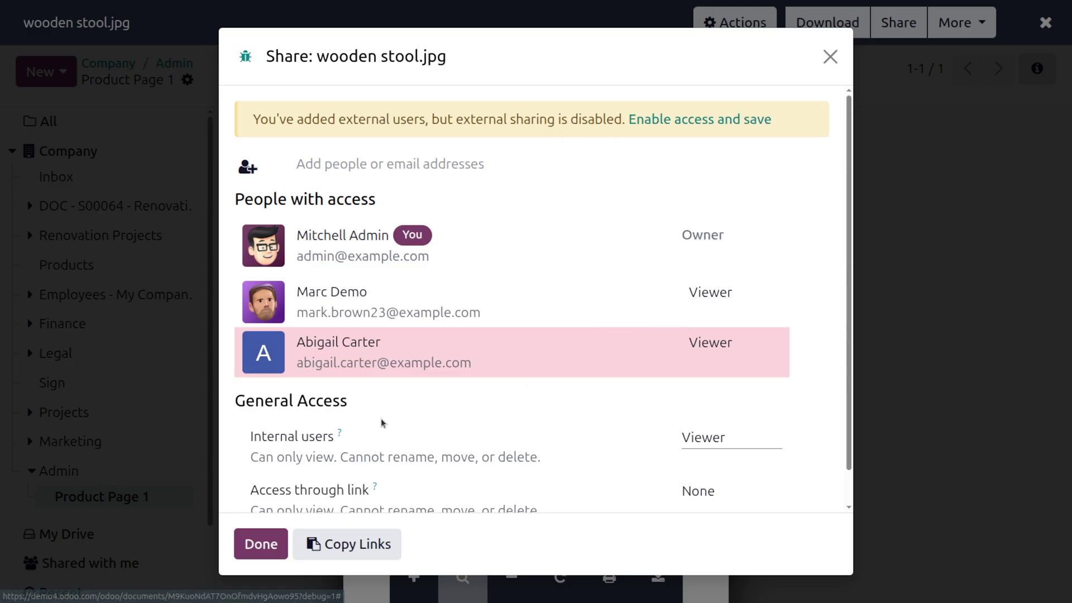
# Change the YourCompany contact person's role on wooden stool.jpg to Editor
pyautogui.moveTo(324, 363)
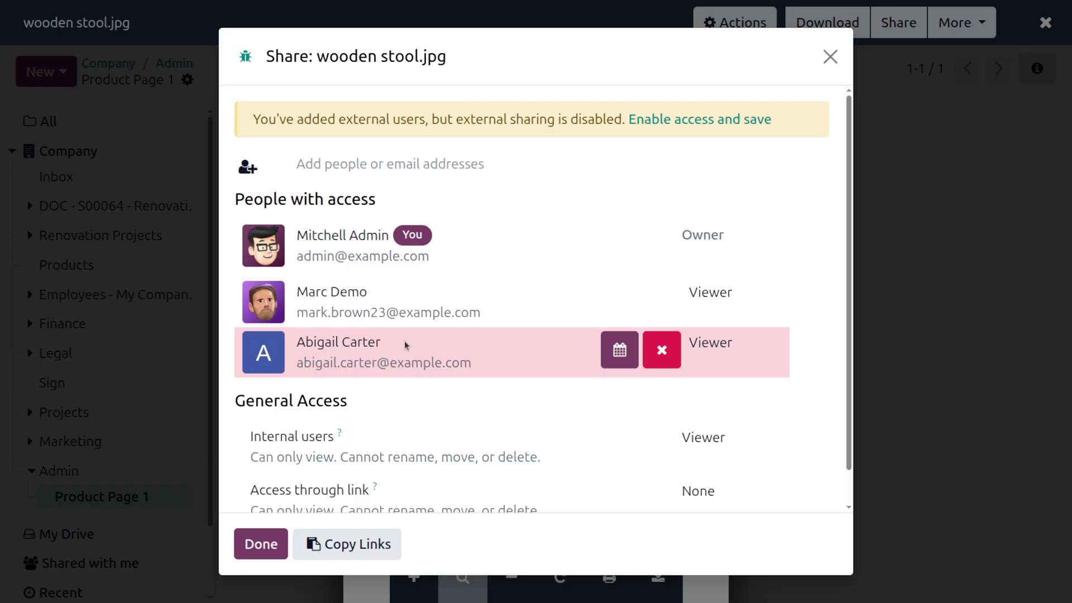
pyautogui.moveTo(371, 302)
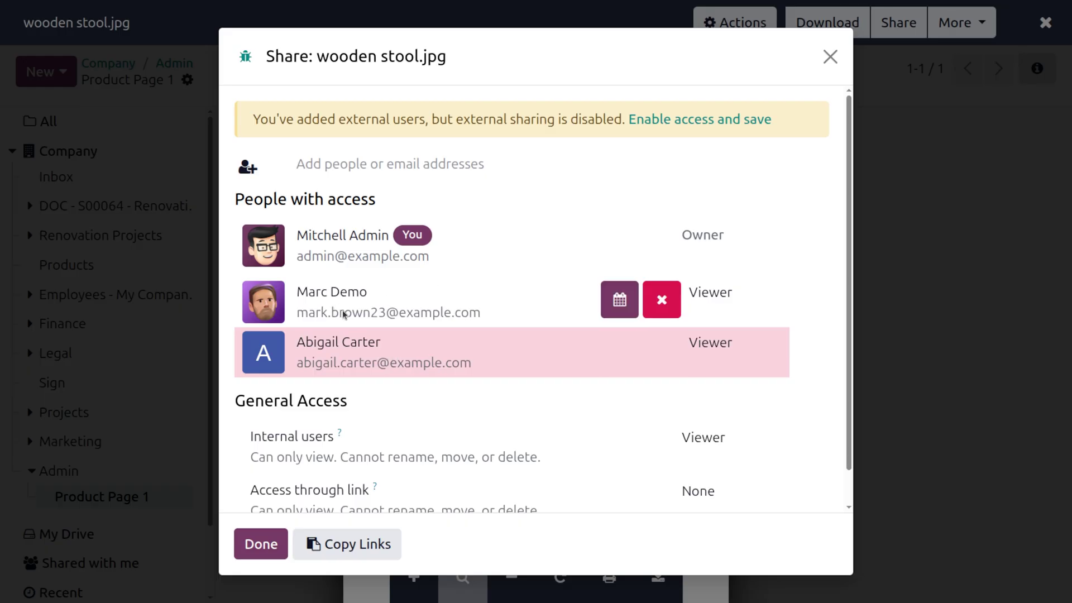
pyautogui.click(720, 291)
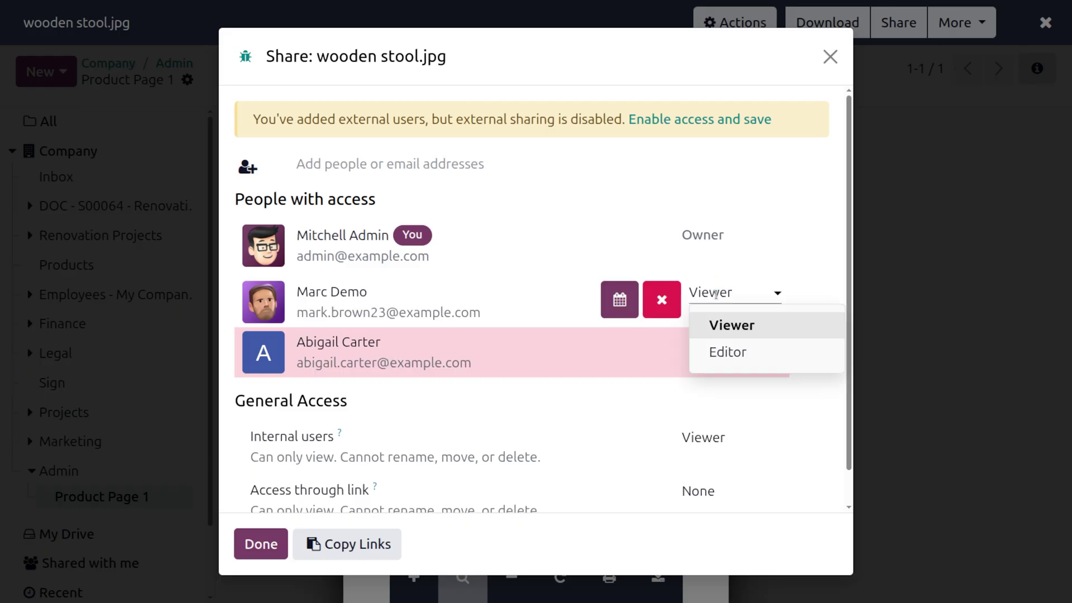
pyautogui.click(731, 351)
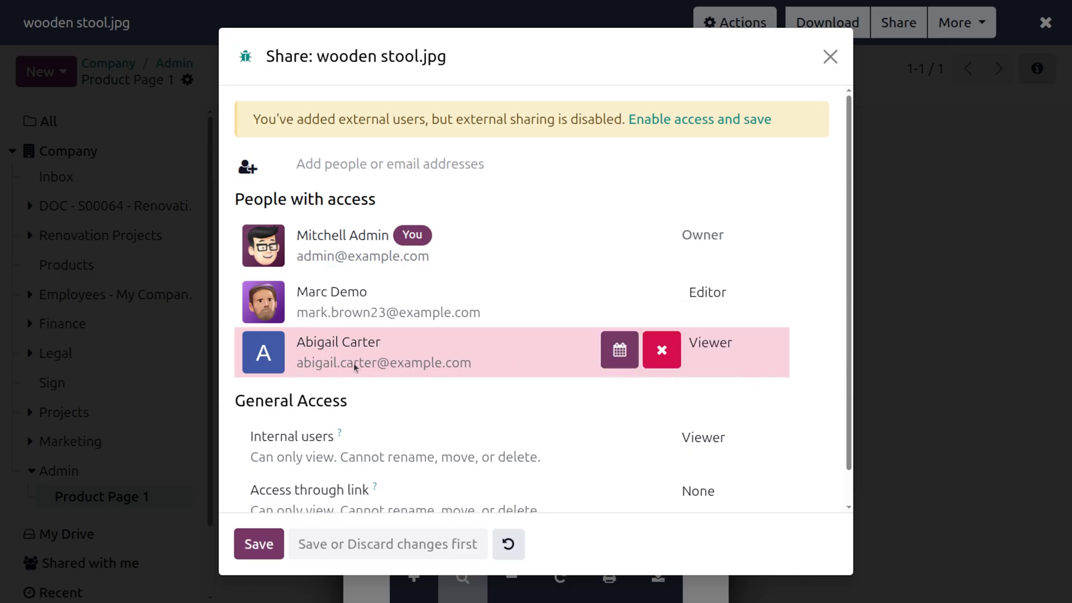
# Review the access options for internal users and for the link, and save and close the sharing settings
pyautogui.scroll(-1, 410, 474)
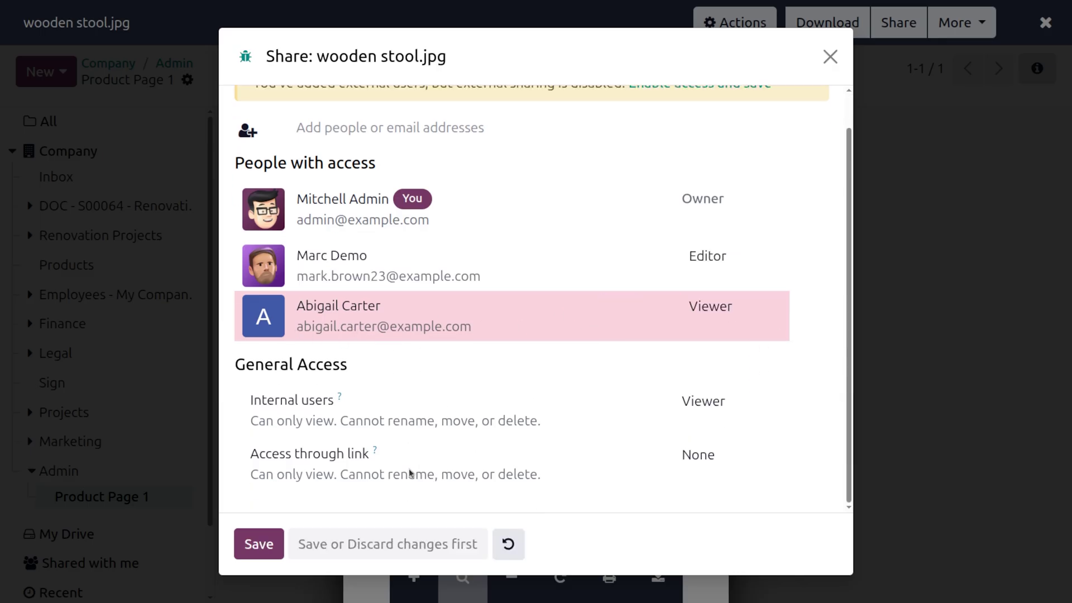
pyautogui.click(722, 408)
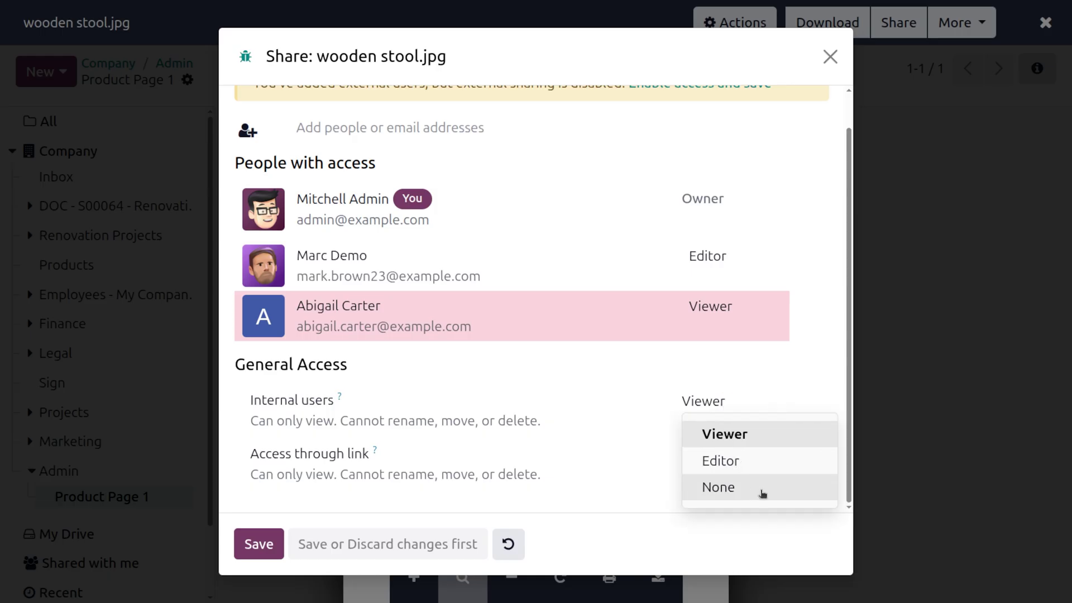
pyautogui.click(804, 381)
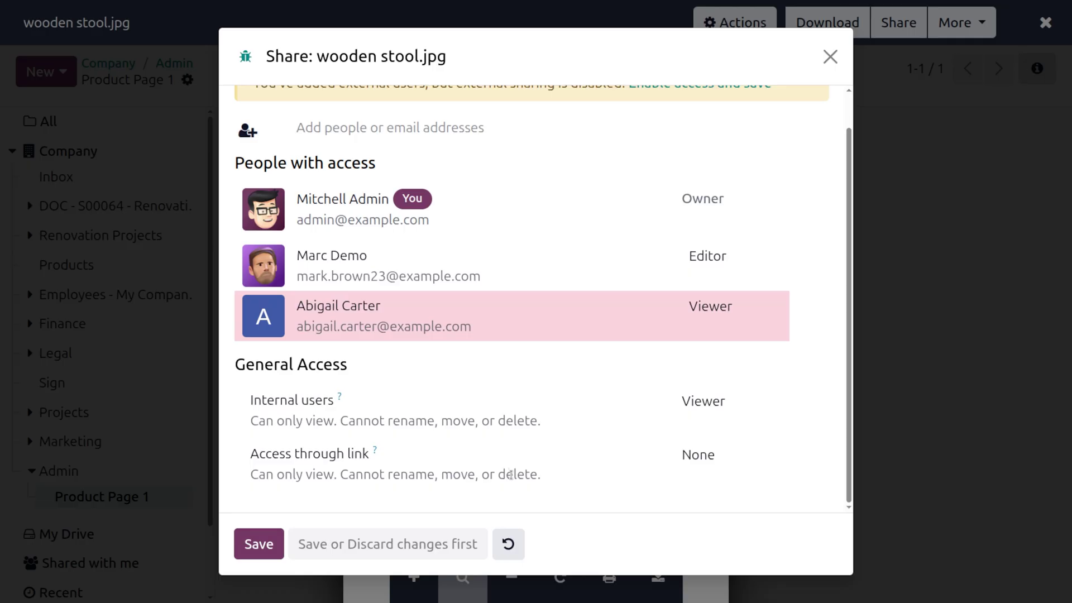
pyautogui.click(703, 462)
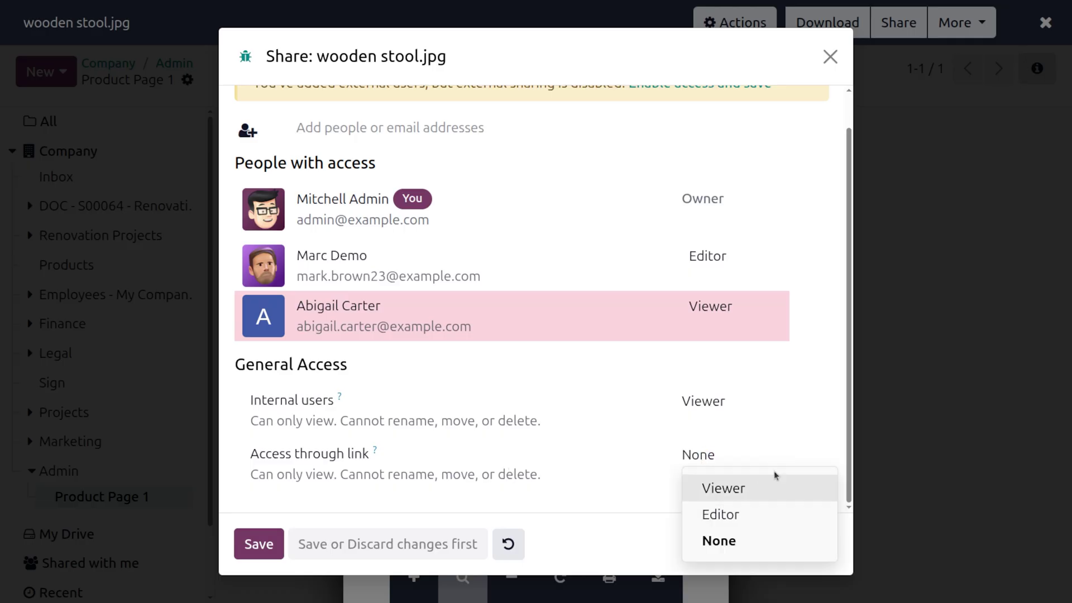
pyautogui.click(786, 410)
pyautogui.click(248, 549)
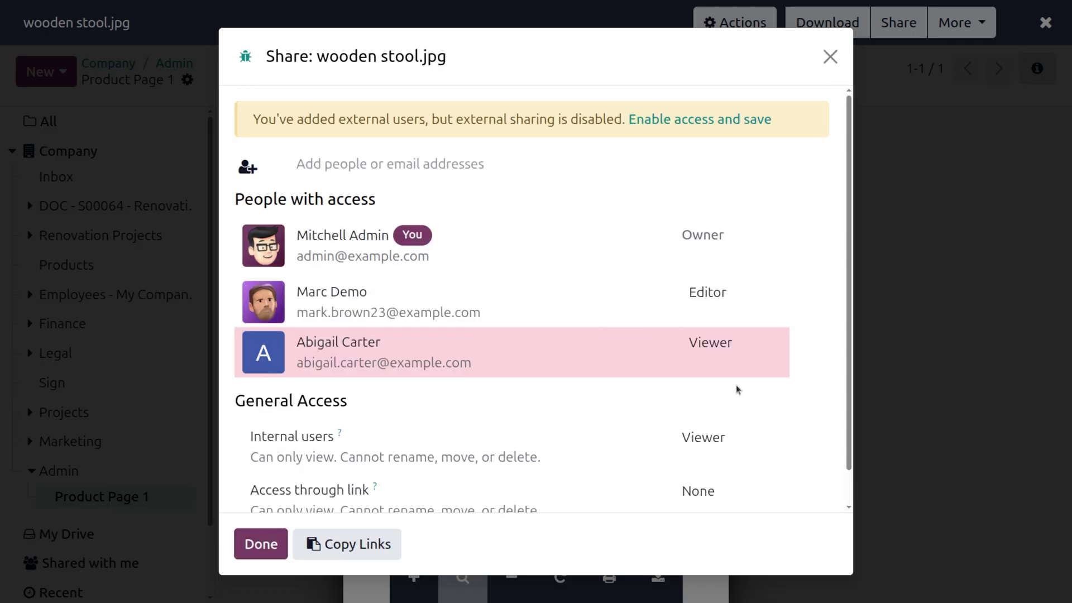
pyautogui.click(259, 542)
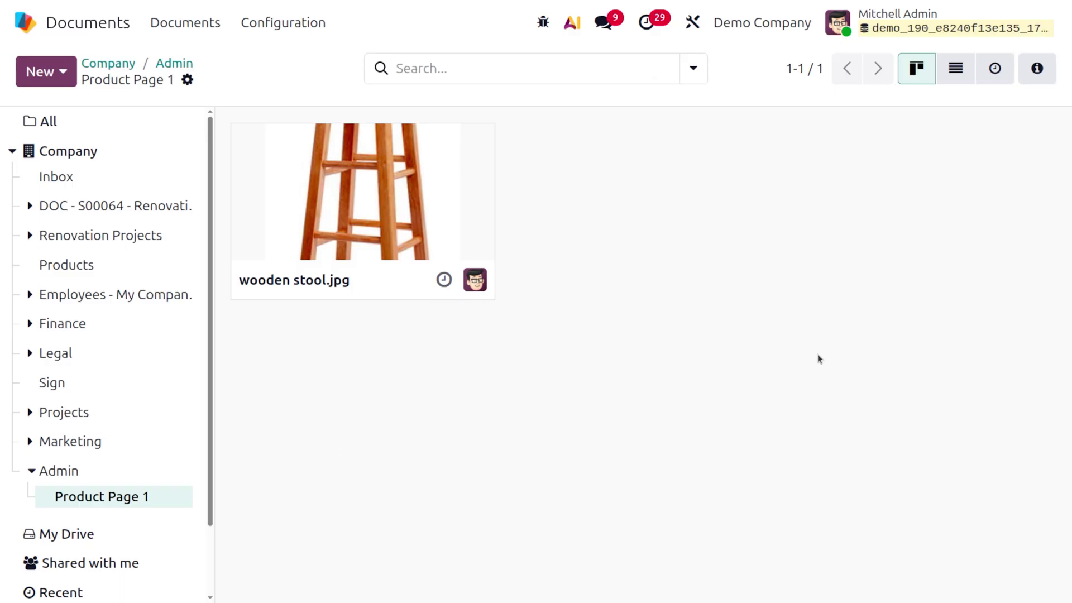
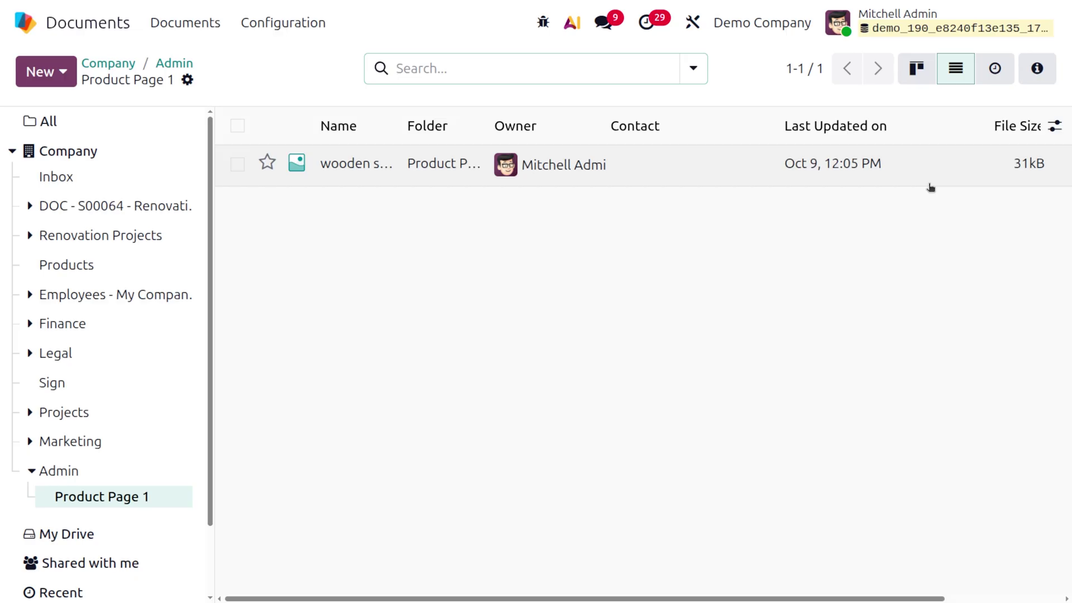
# In the list view, review the sharing settings of wooden stool.jpg and download the file
pyautogui.hscroll(3, 930, 187)
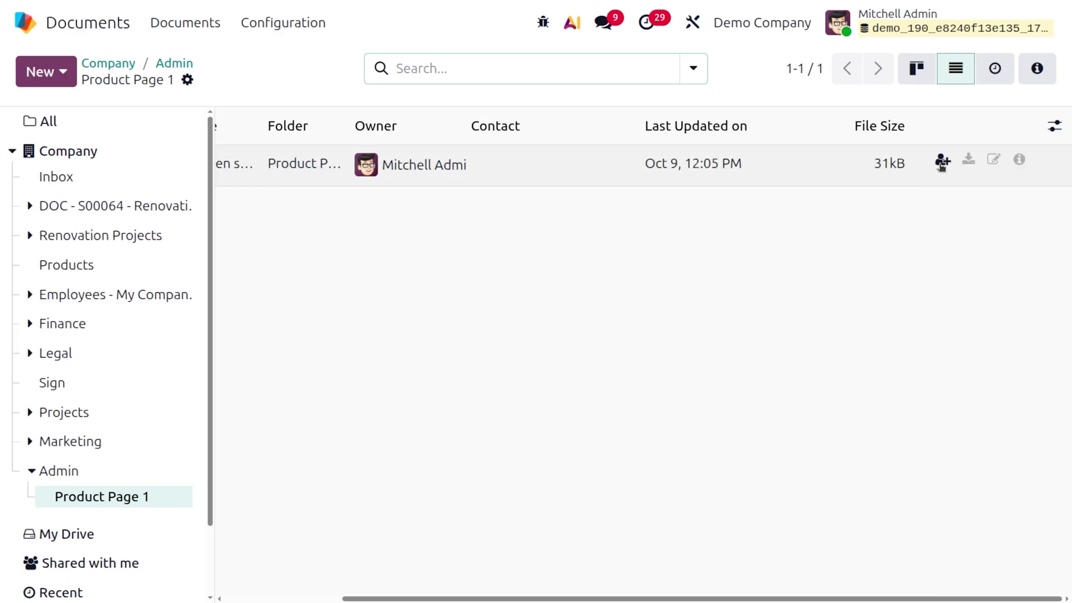
pyautogui.click(942, 164)
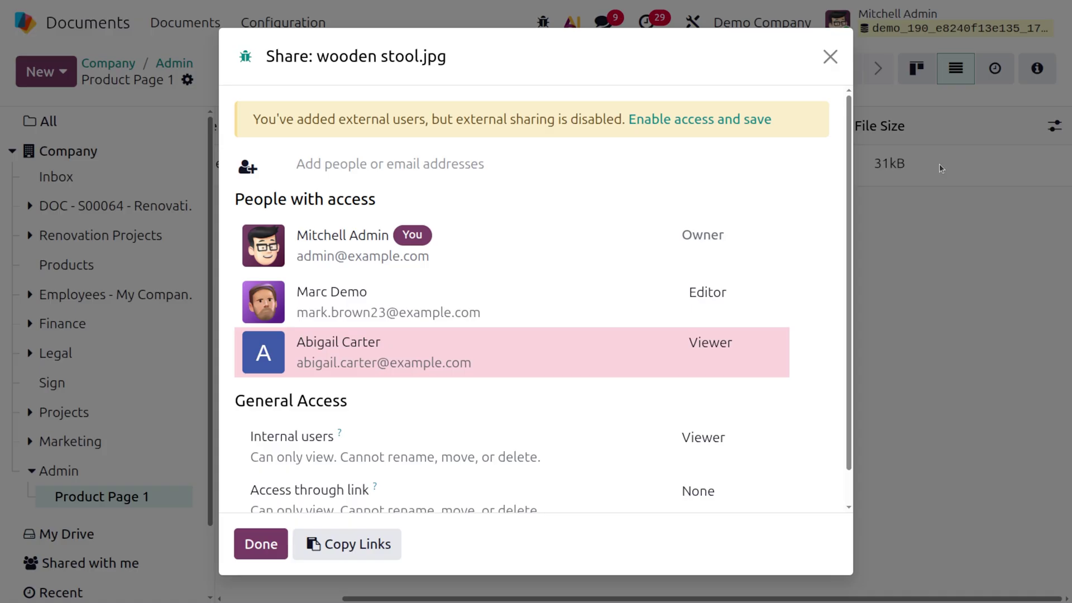
pyautogui.click(829, 56)
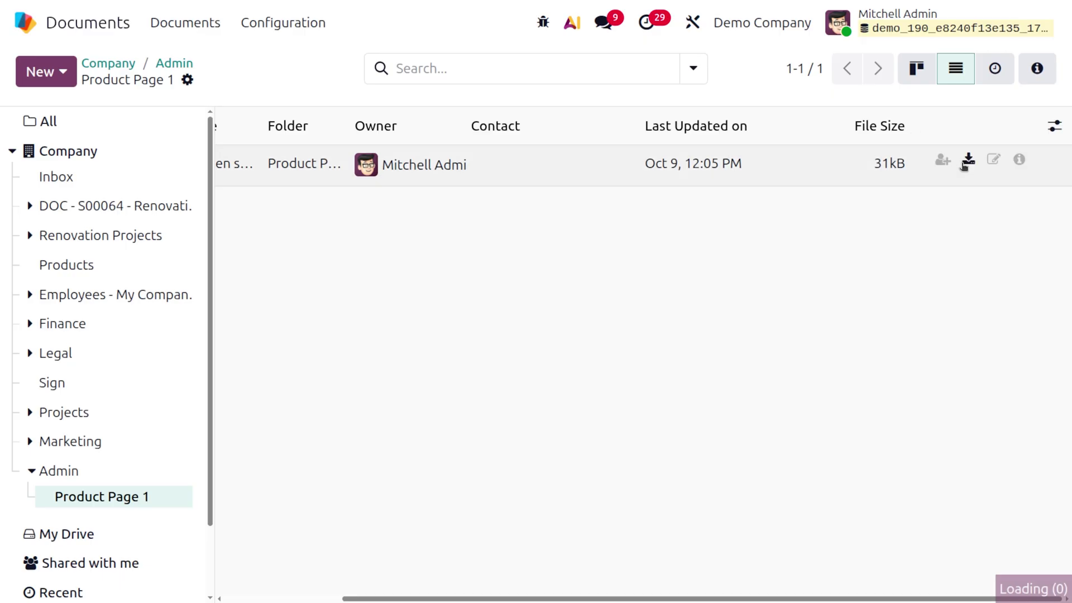
pyautogui.click(967, 162)
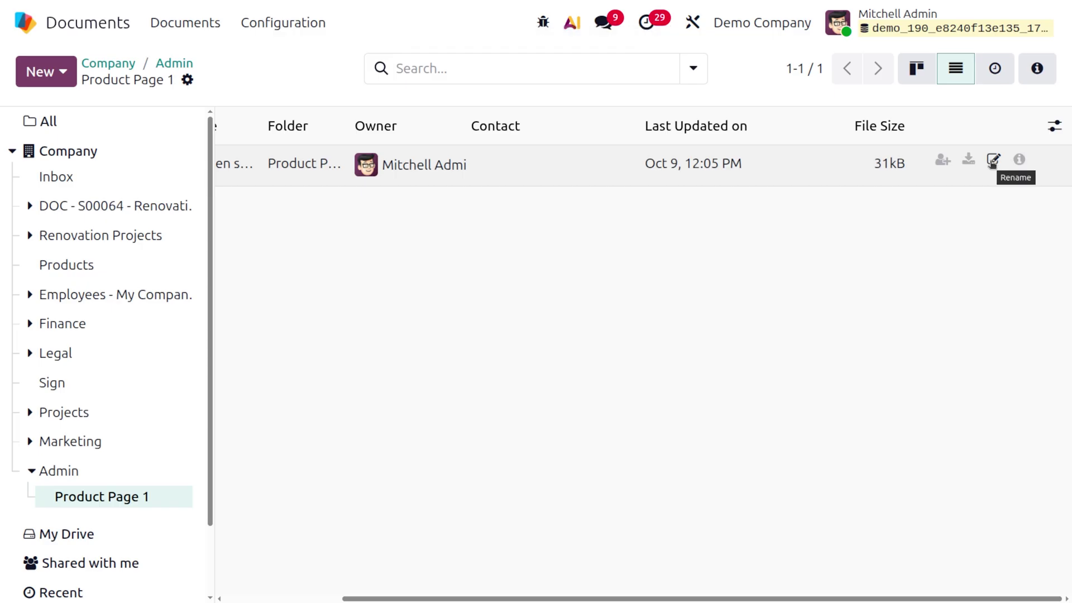
# Rename wooden stool.jpg to wooden_stool.jpg
pyautogui.click(993, 160)
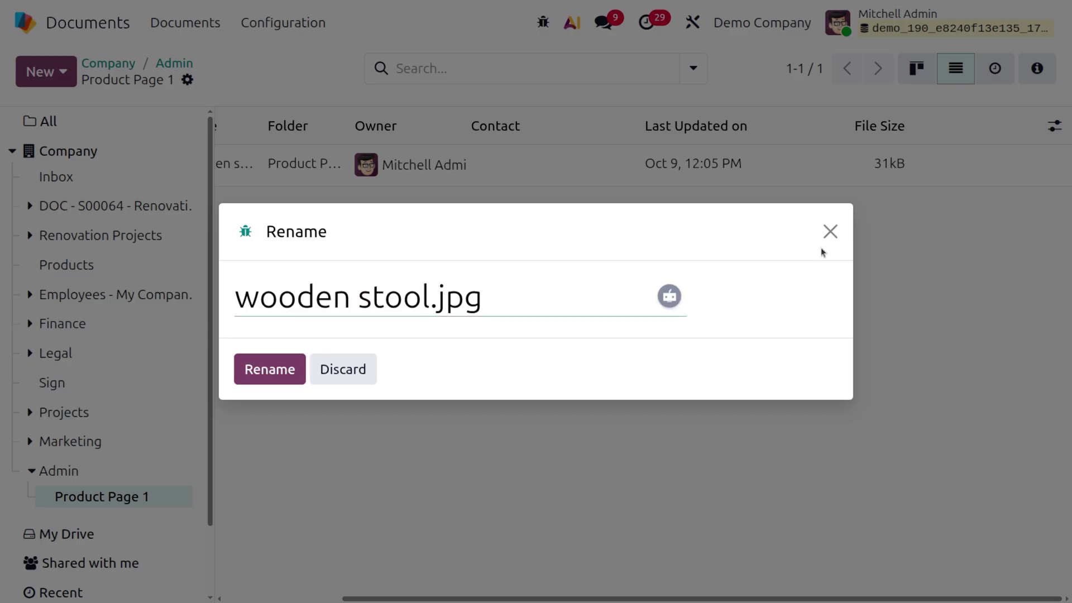
pyautogui.press('BackSpace')
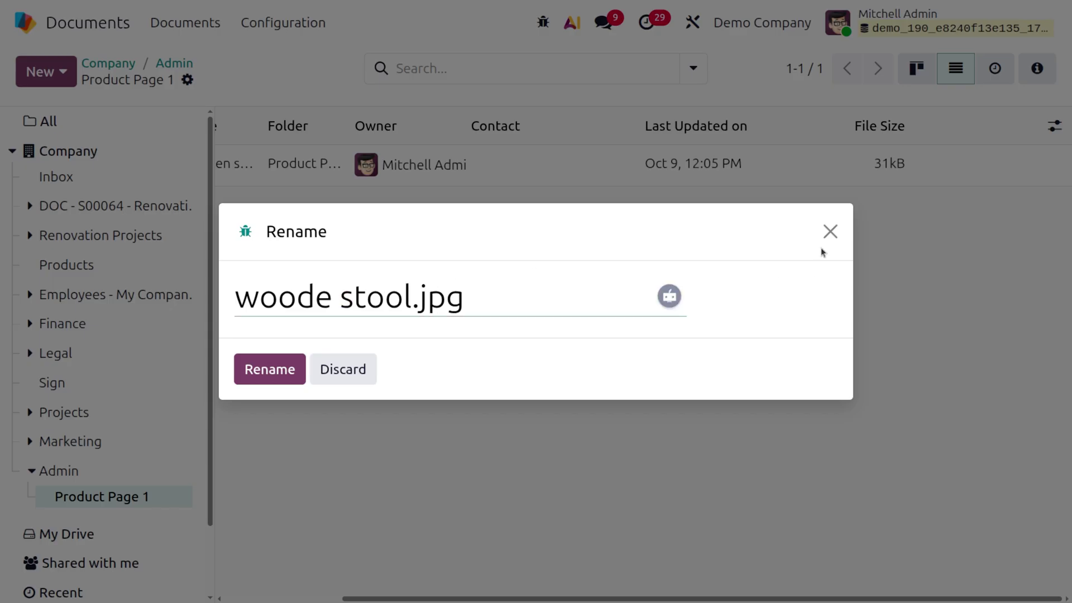
pyautogui.write('n')
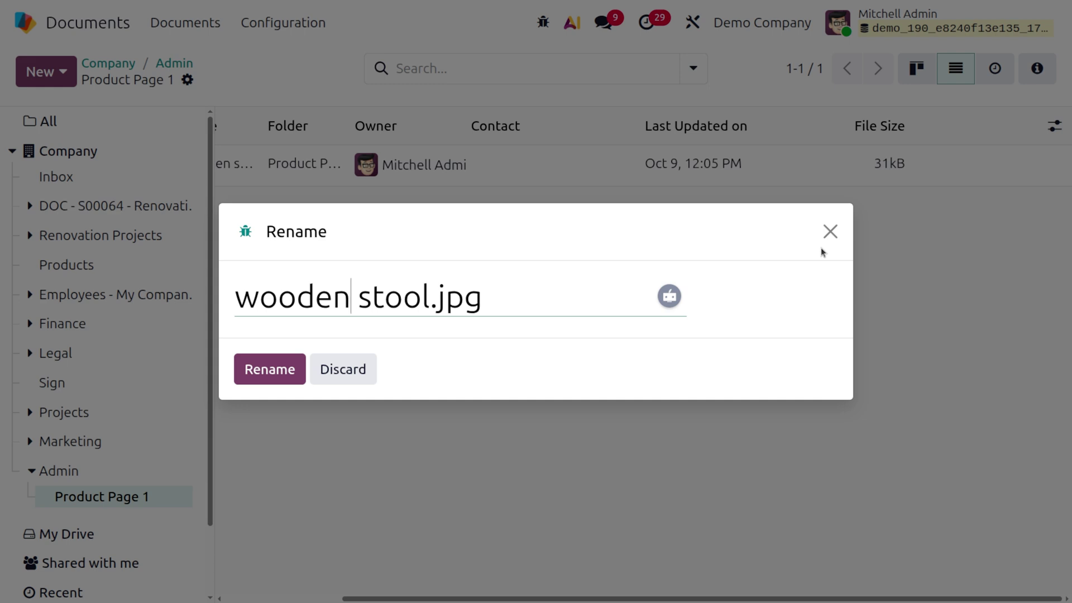
pyautogui.write('_')
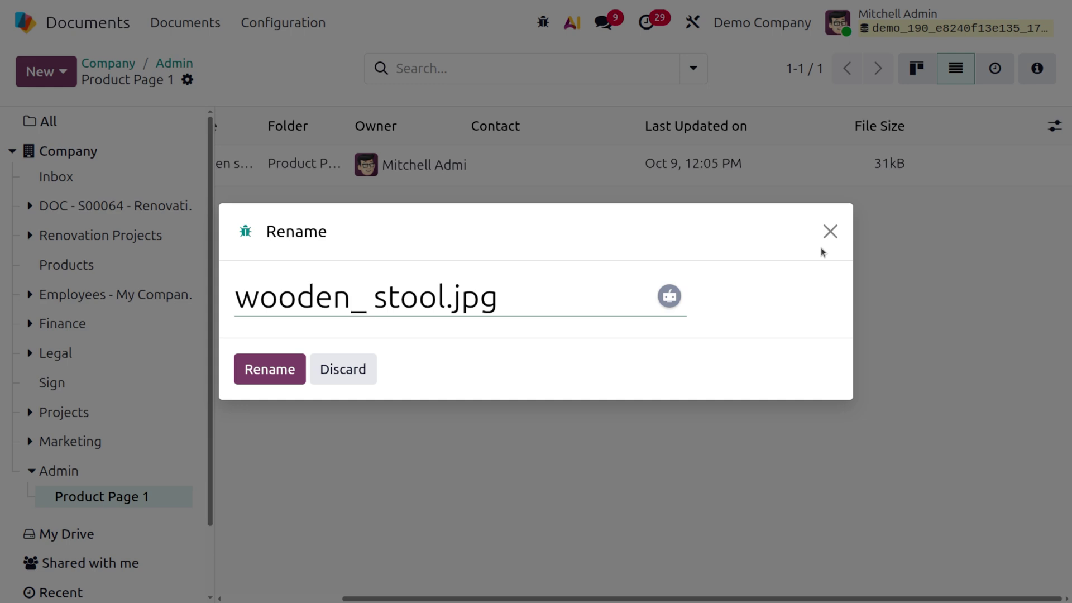
pyautogui.press('BackSpace')
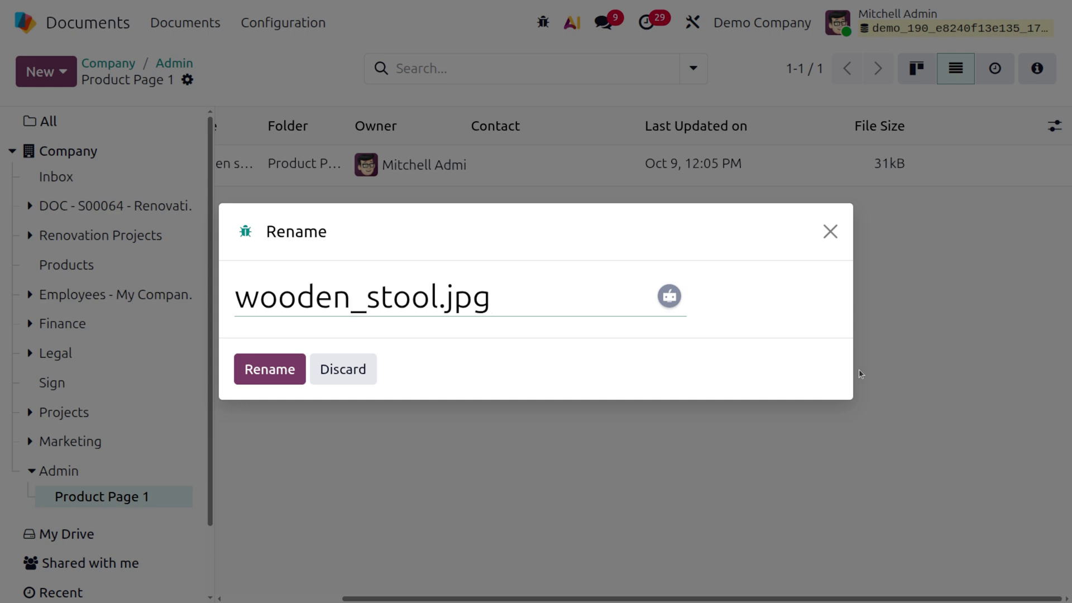
pyautogui.click(273, 376)
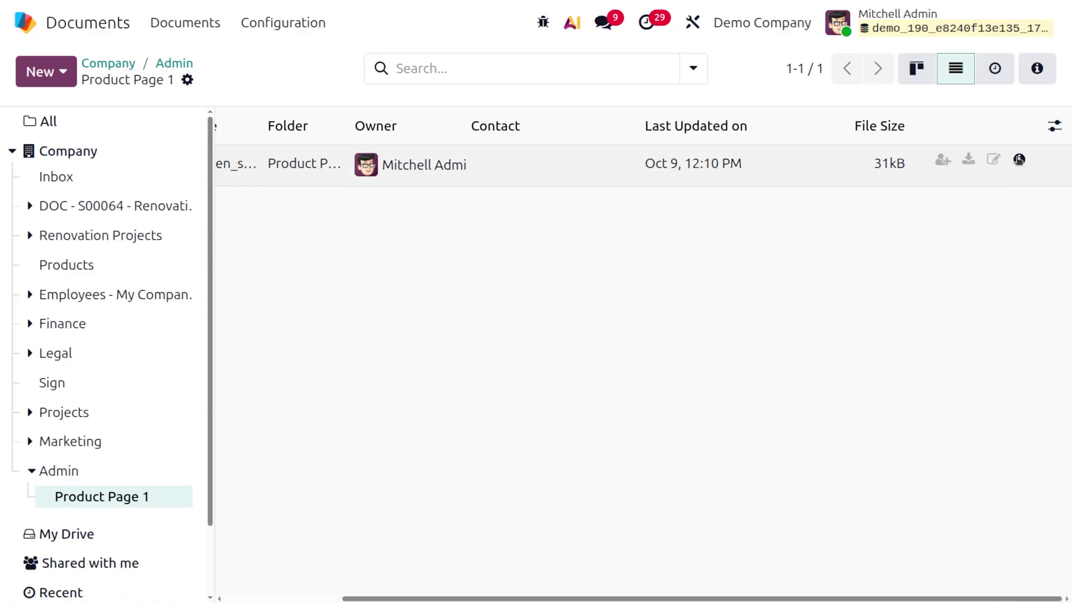
# Examine the details and activity log of wooden_stool.jpg and of its folder, and close the details
pyautogui.click(1019, 160)
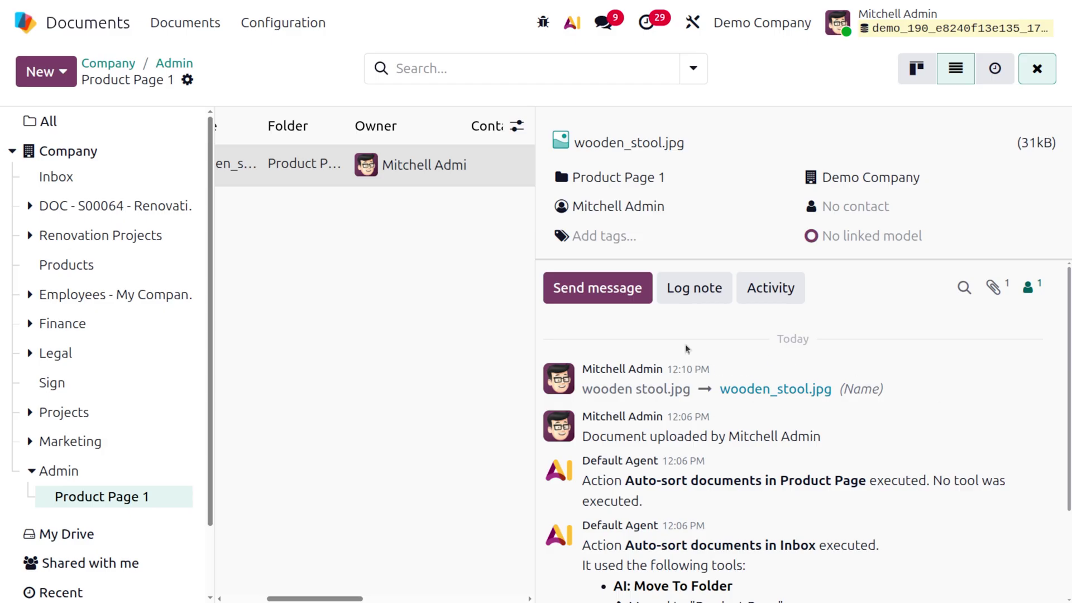
pyautogui.click(296, 344)
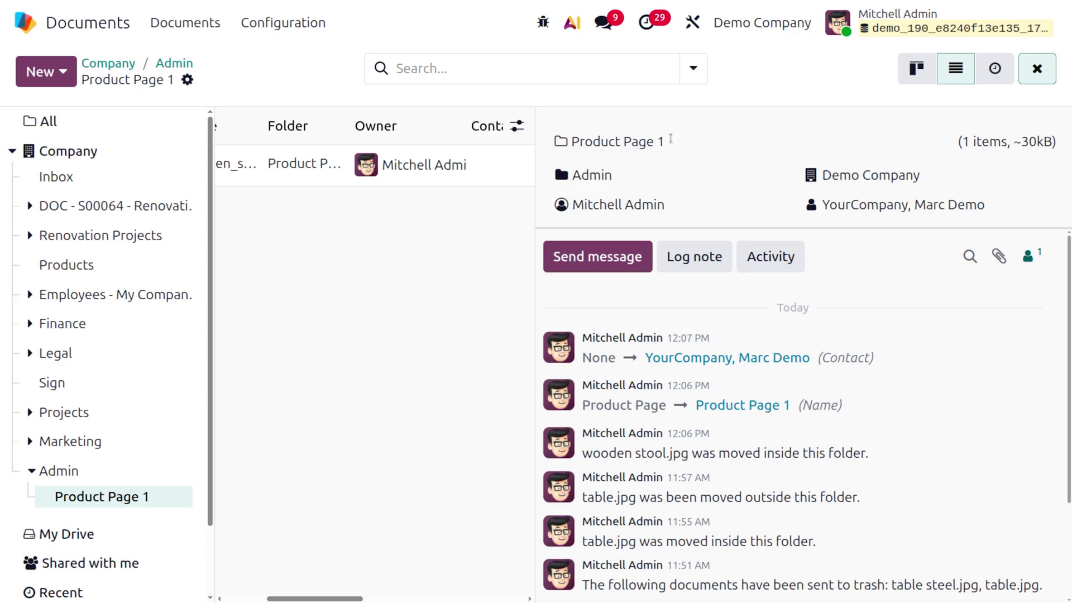
pyautogui.hscroll(-3, 401, 180)
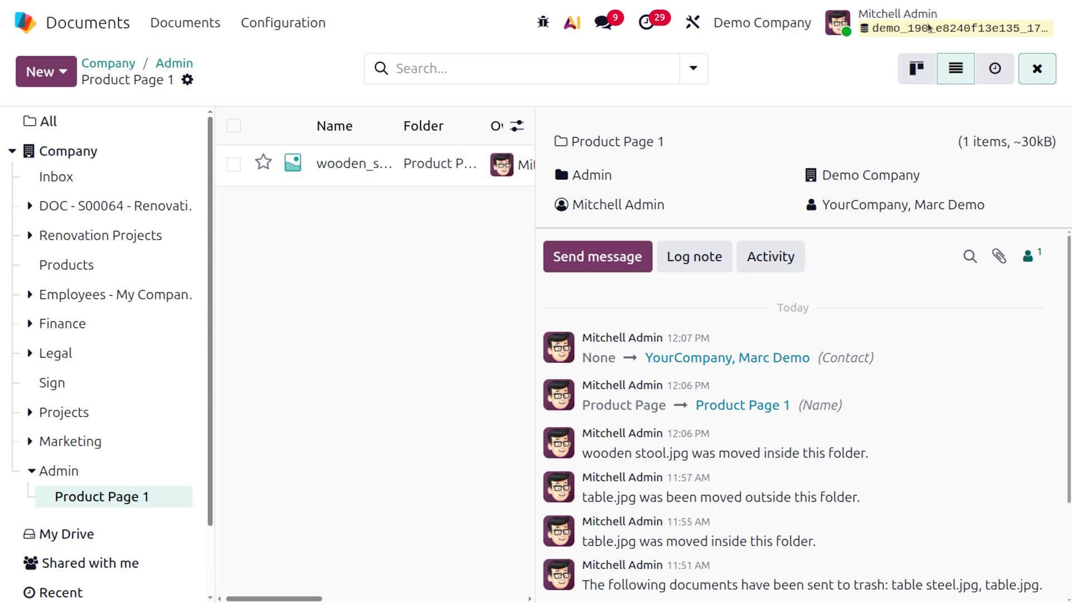
pyautogui.click(1024, 65)
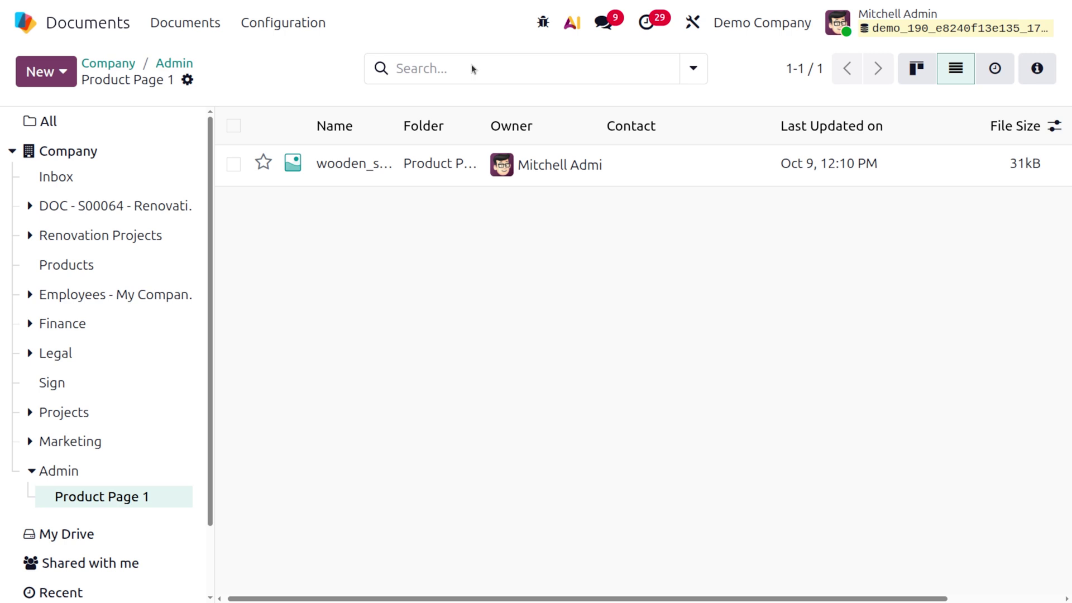
# Move wooden_stool.jpg from the Product Page 1 folder to the Products folder
pyautogui.click(233, 165)
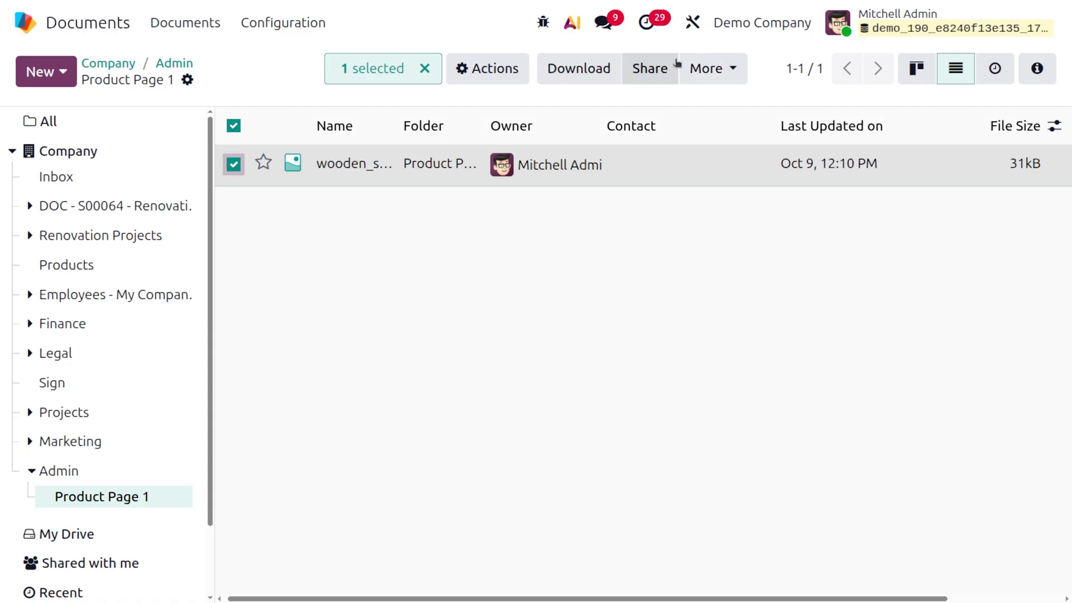
pyautogui.click(516, 81)
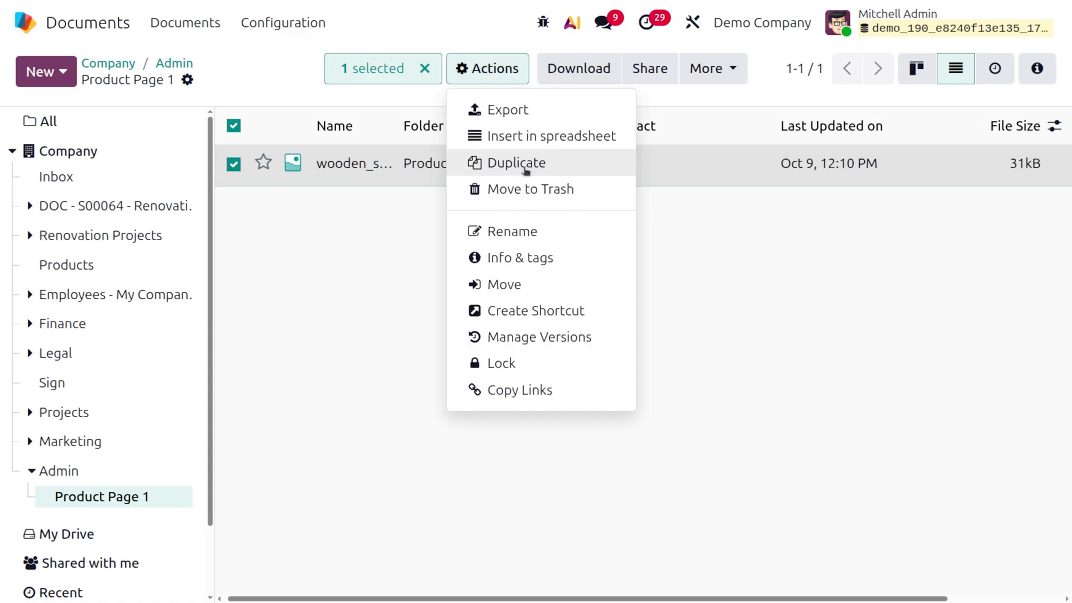
pyautogui.click(565, 282)
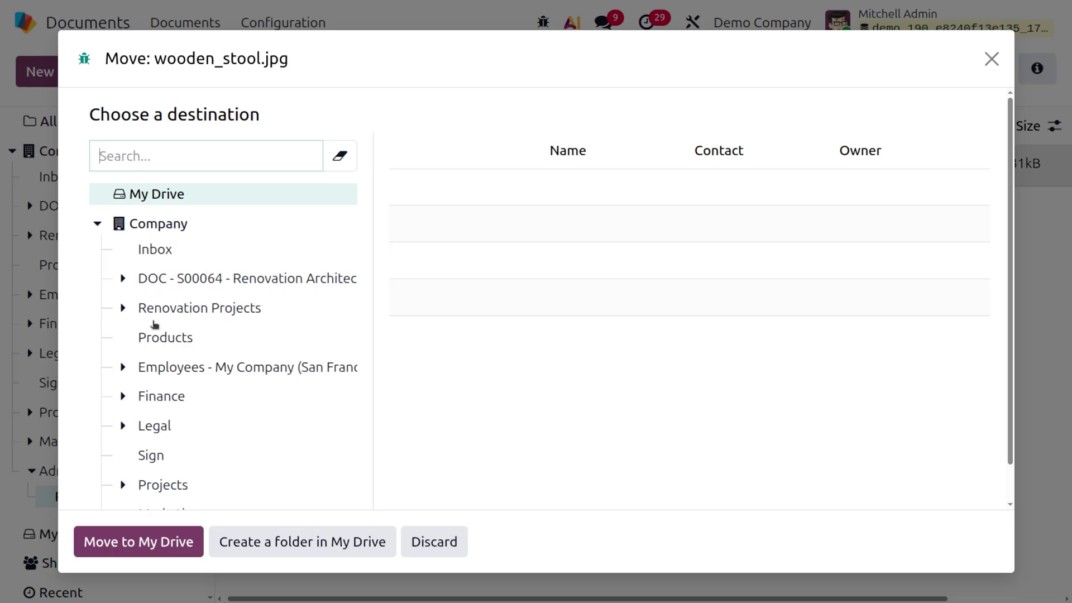
pyautogui.click(165, 338)
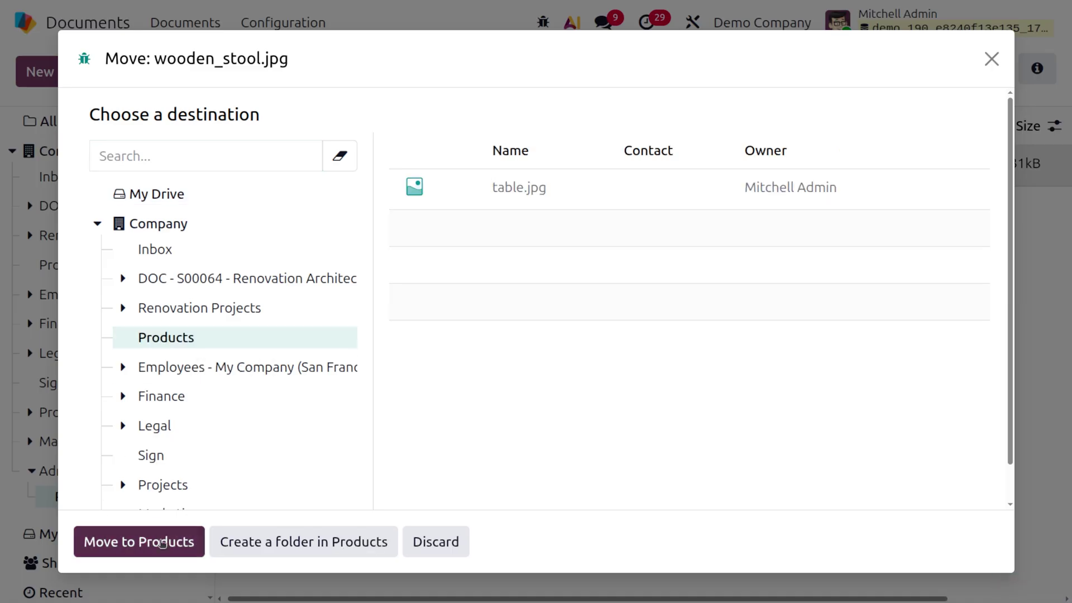
pyautogui.click(162, 543)
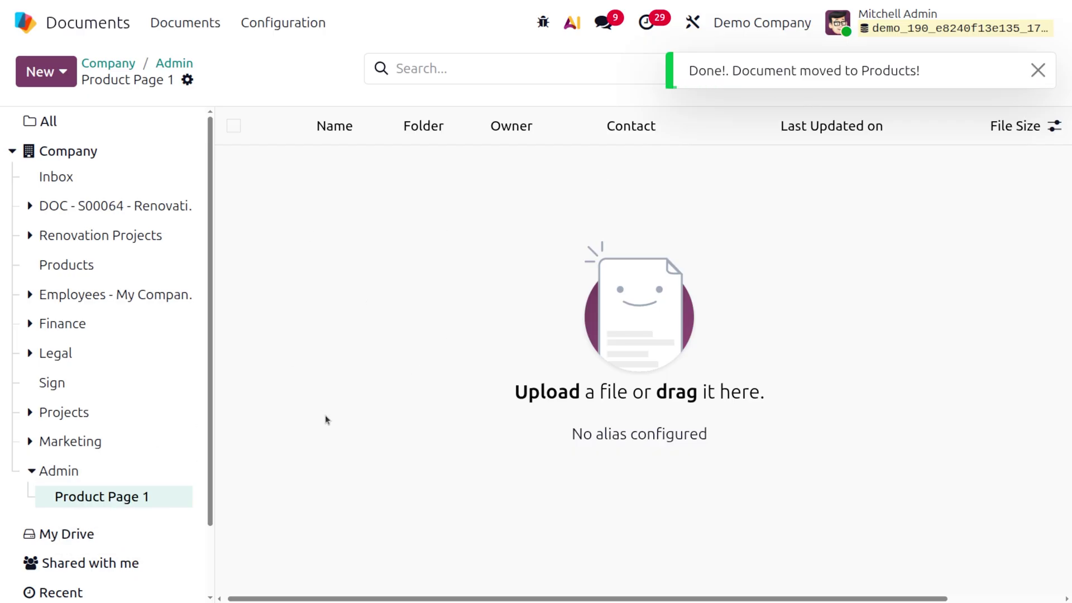
# Lock wooden_stool.jpg in the Products folder and review the actions offered for the locked file
pyautogui.click(56, 265)
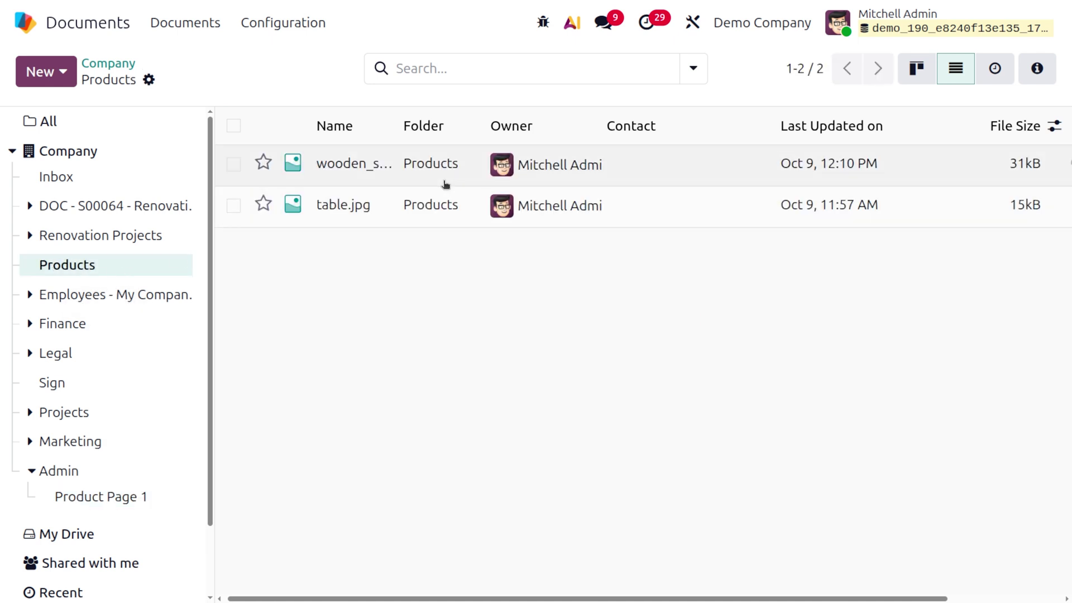
pyautogui.click(234, 165)
pyautogui.click(520, 70)
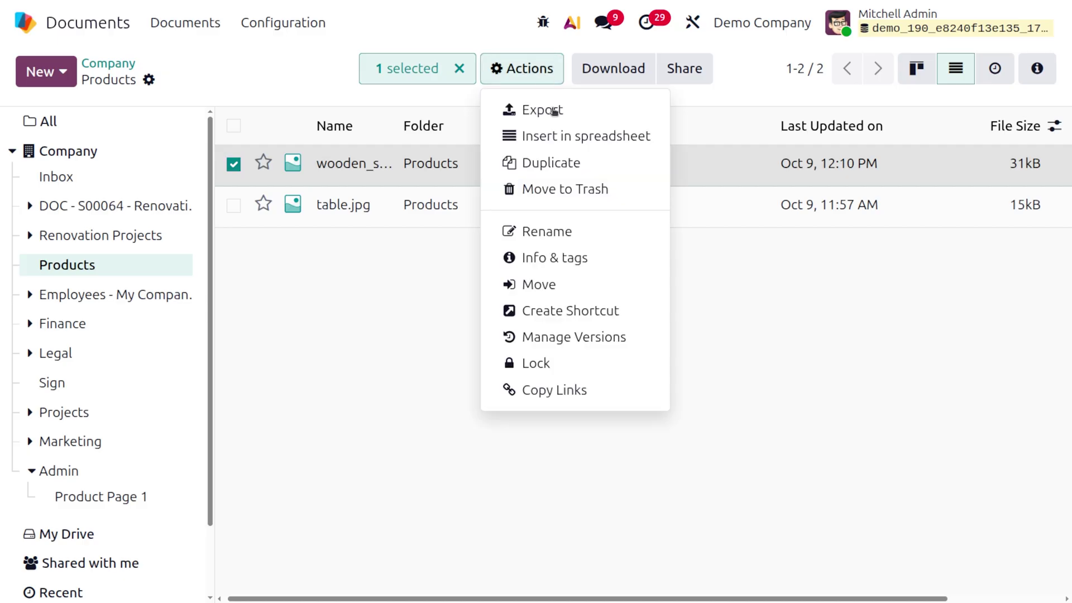
pyautogui.click(559, 364)
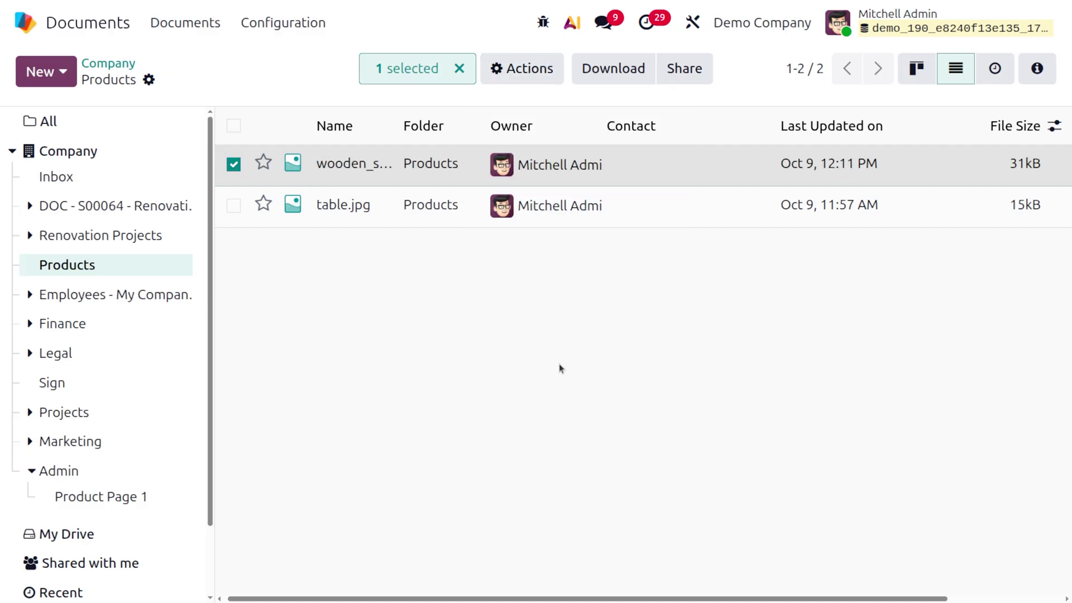
pyautogui.click(528, 78)
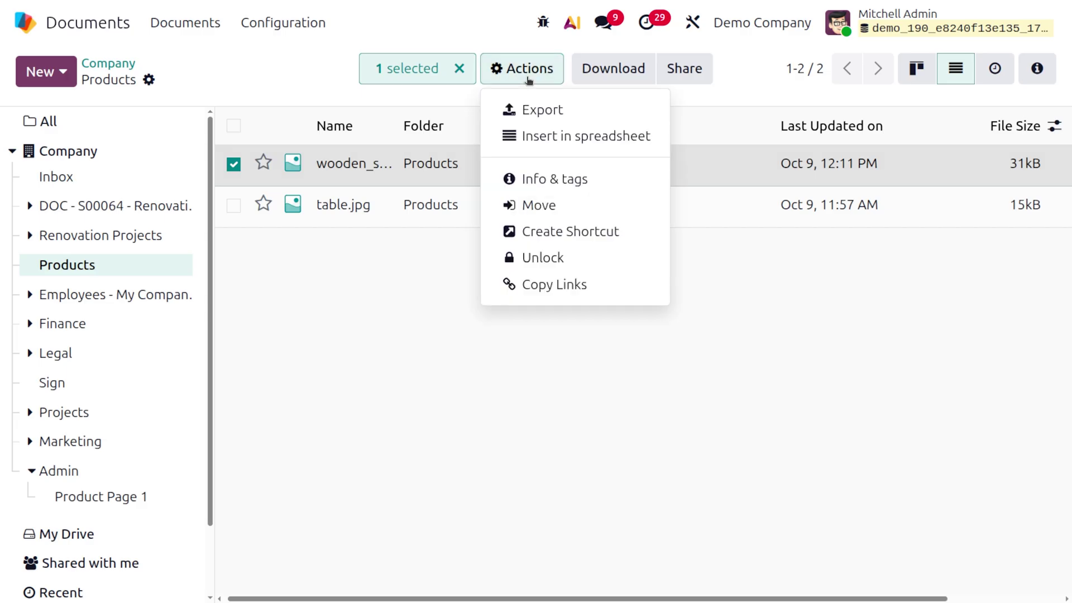
pyautogui.click(568, 265)
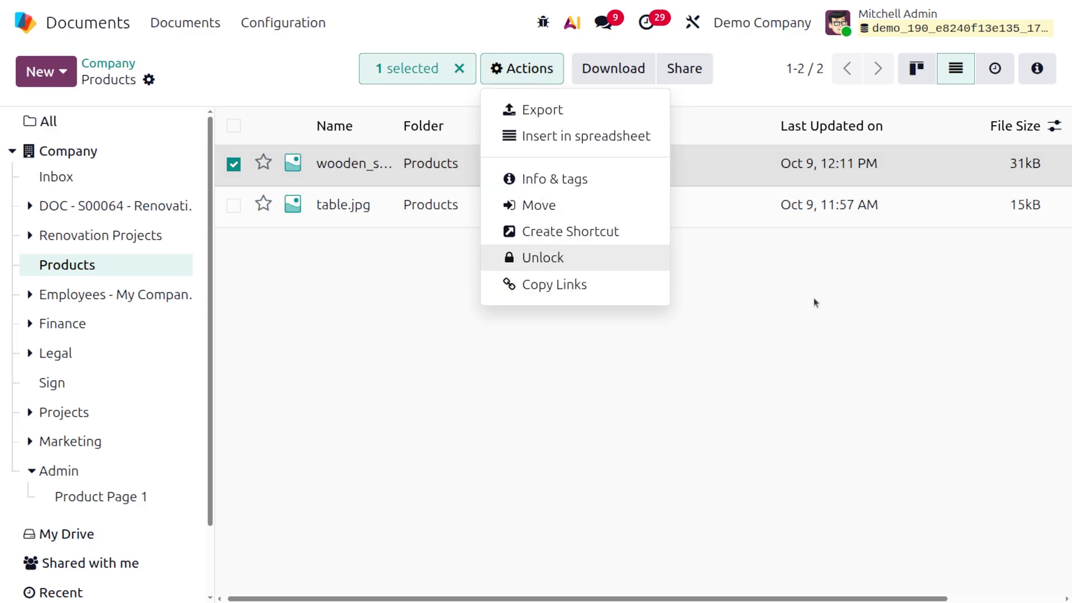
pyautogui.hscroll(3, 882, 185)
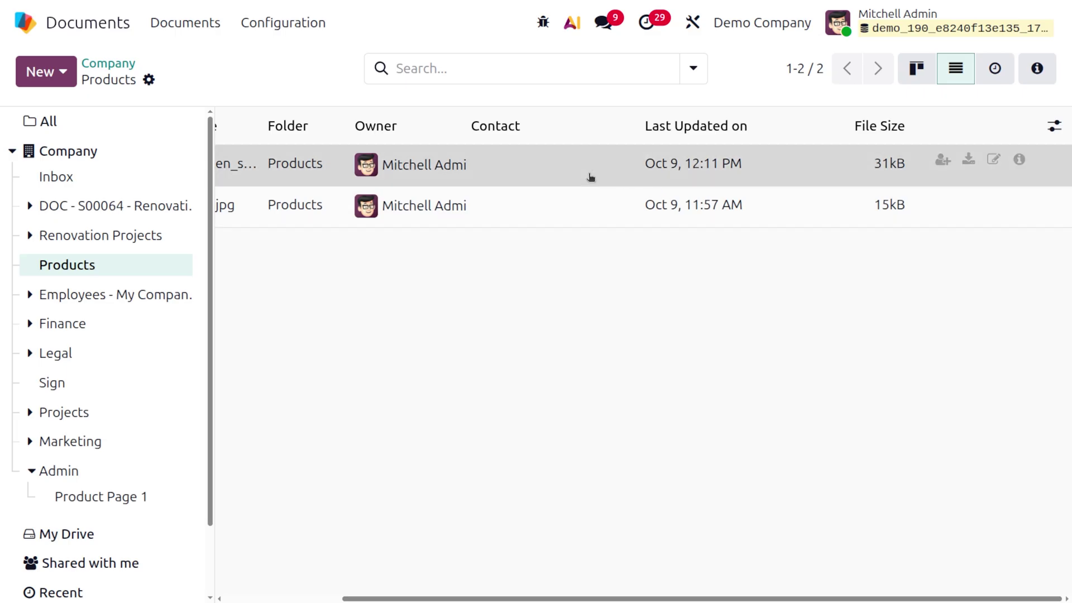
pyautogui.hscroll(-3, 590, 177)
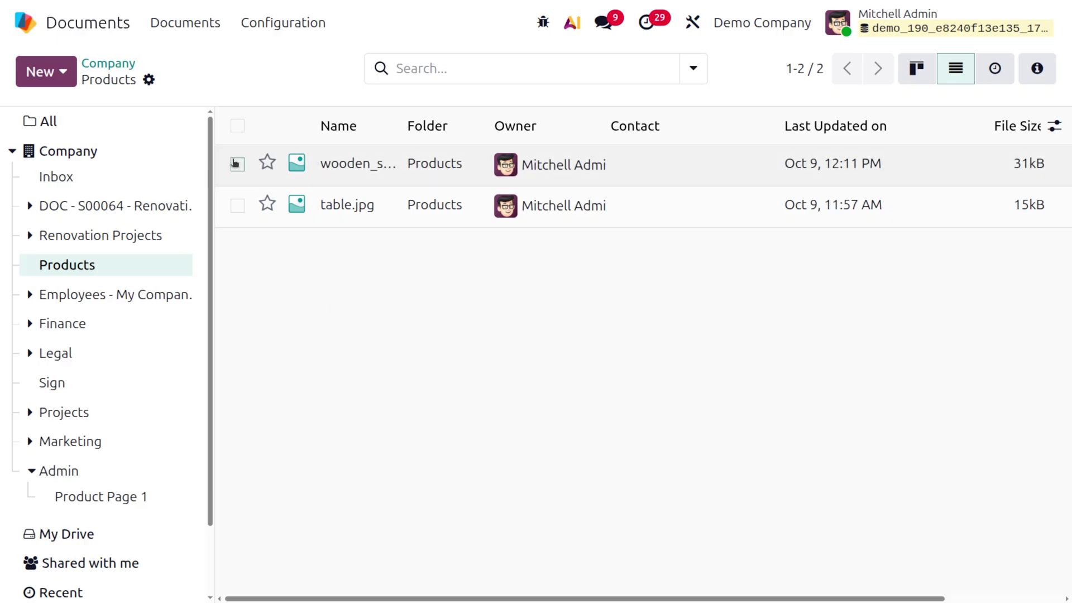
# Move the locked wooden_stool.jpg from the Products folder to the Admin folder
pyautogui.click(237, 163)
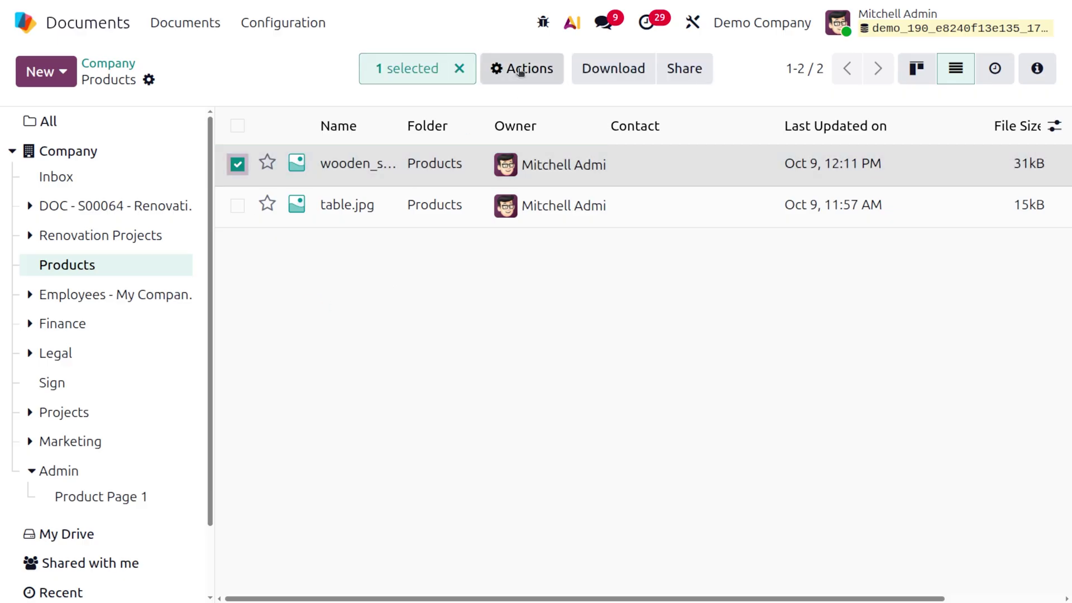
pyautogui.click(520, 69)
pyautogui.click(545, 206)
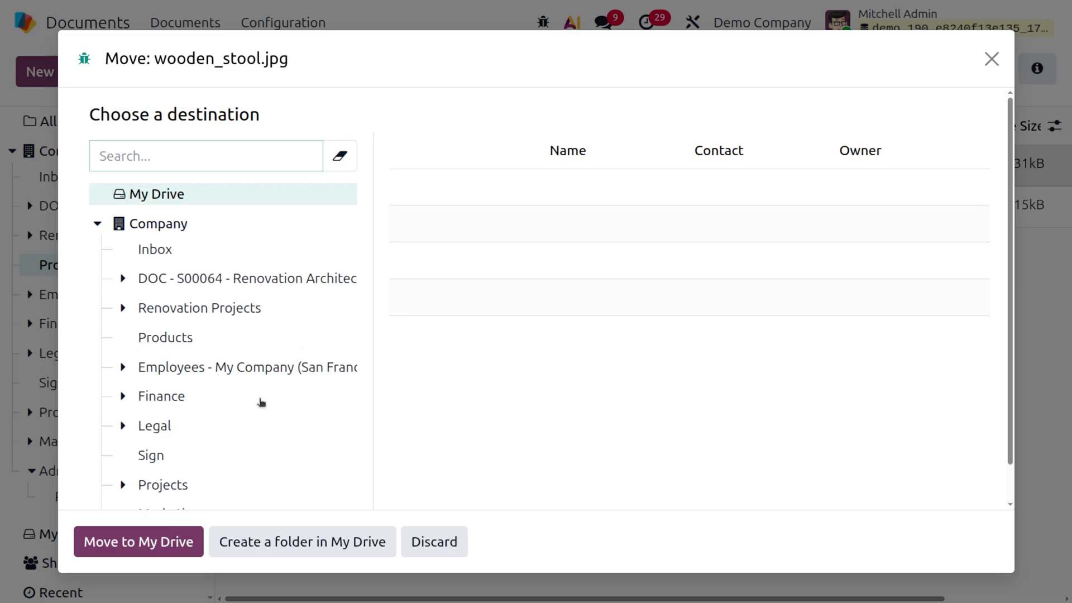
pyautogui.scroll(-1, 206, 462)
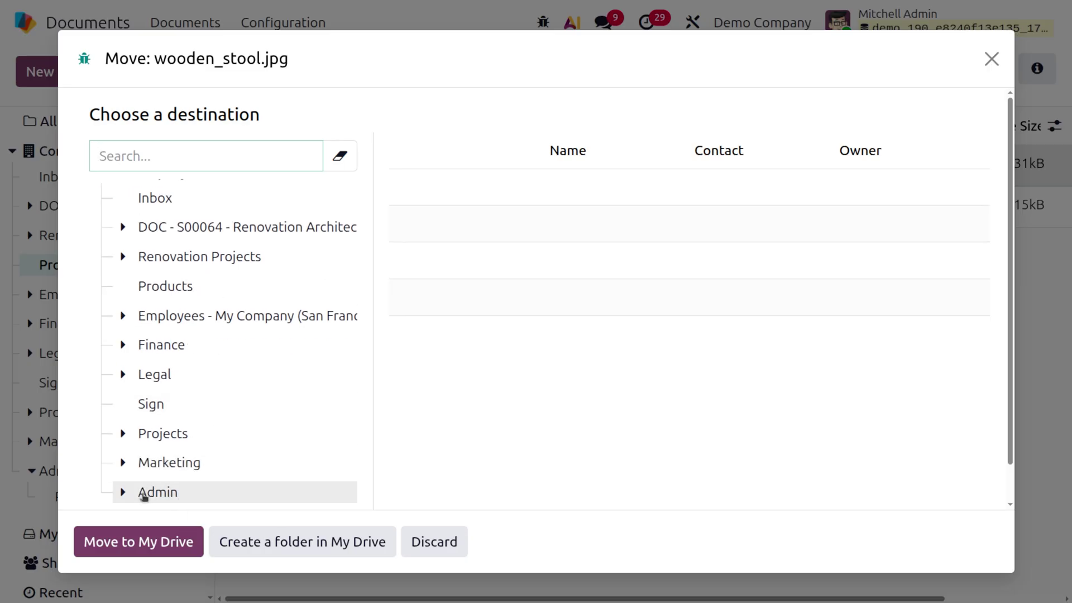
pyautogui.click(180, 499)
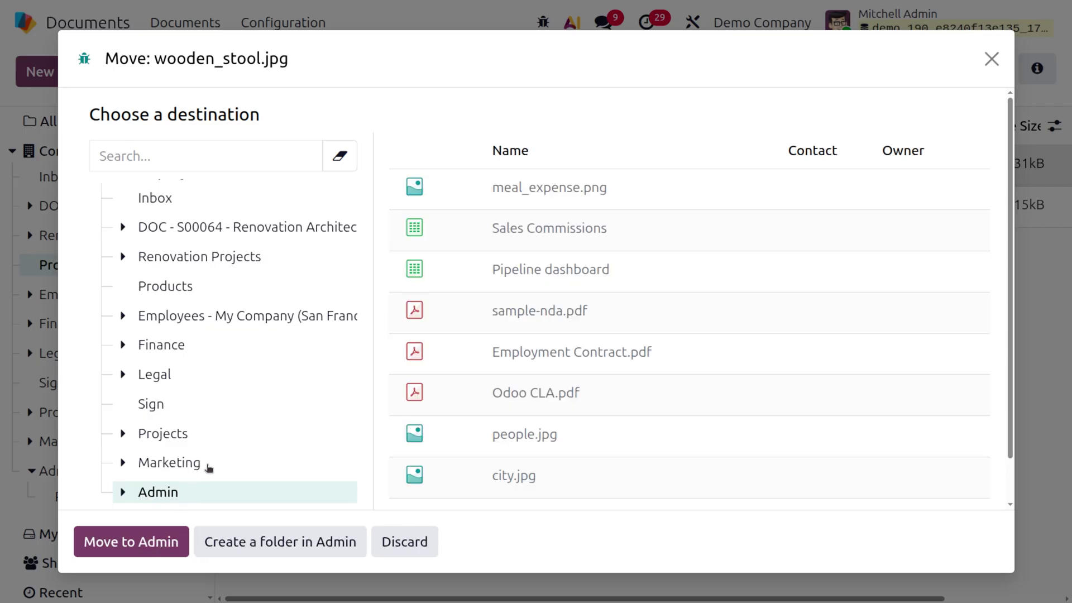
pyautogui.scroll(-1, 208, 469)
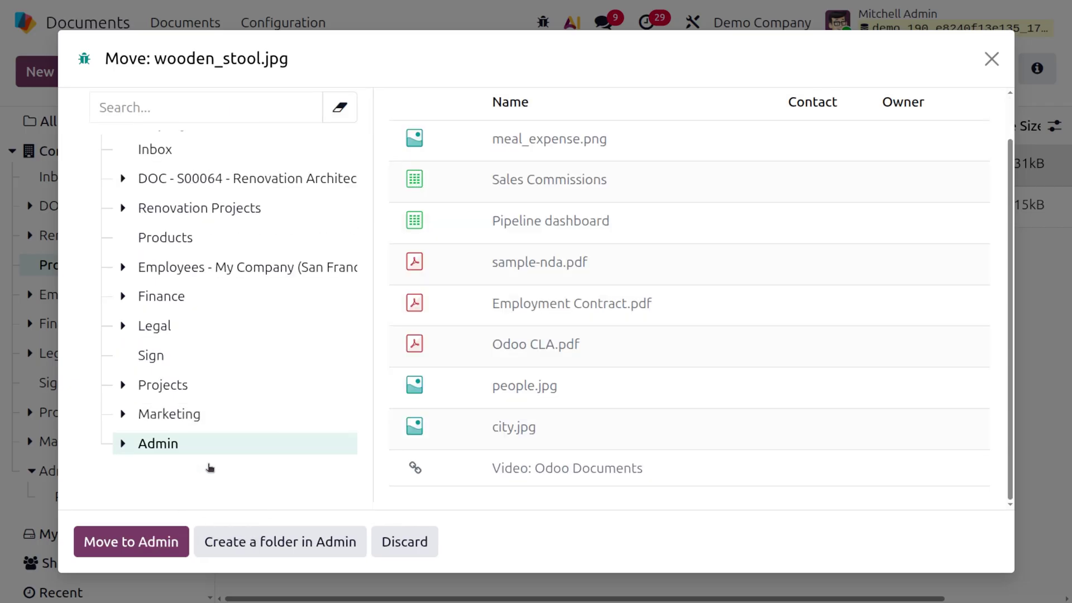
pyautogui.click(148, 553)
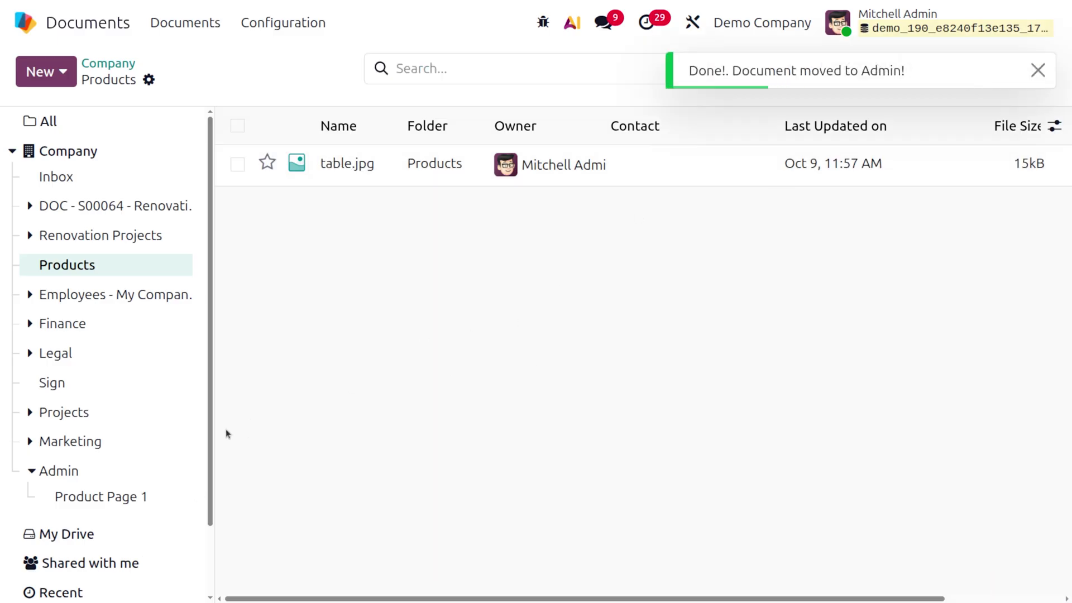
# In the Admin folder, review the general and additional actions available for wooden_stool.jpg
pyautogui.click(80, 474)
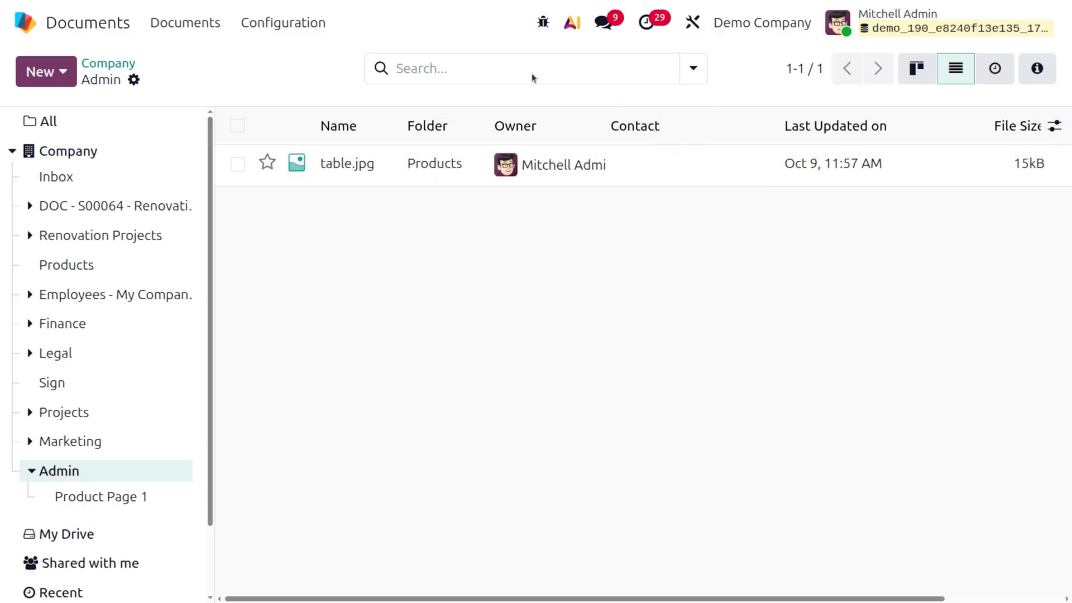
pyautogui.click(237, 166)
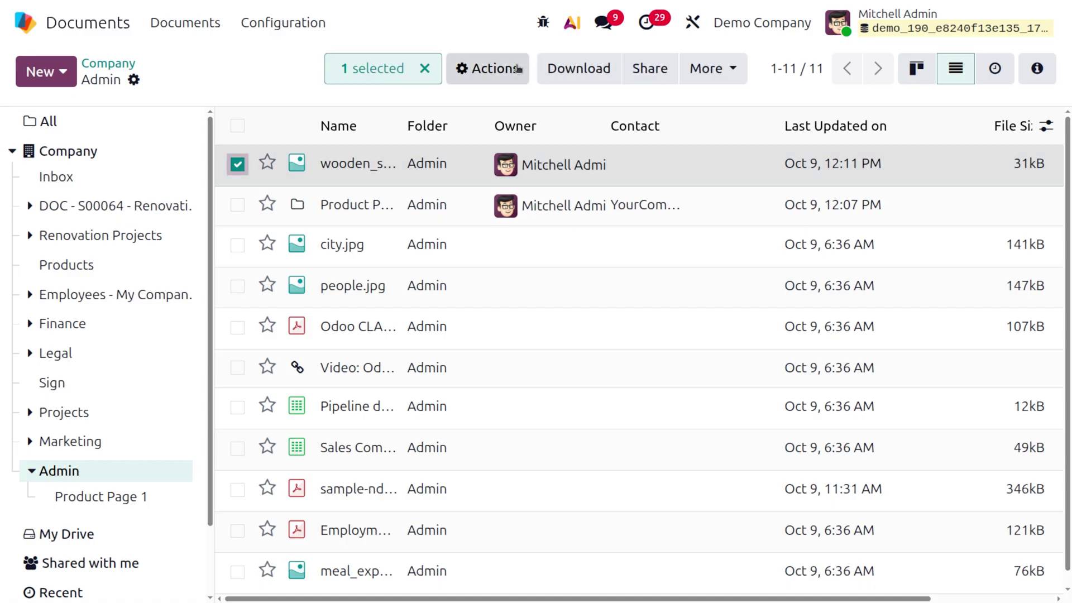
pyautogui.click(518, 69)
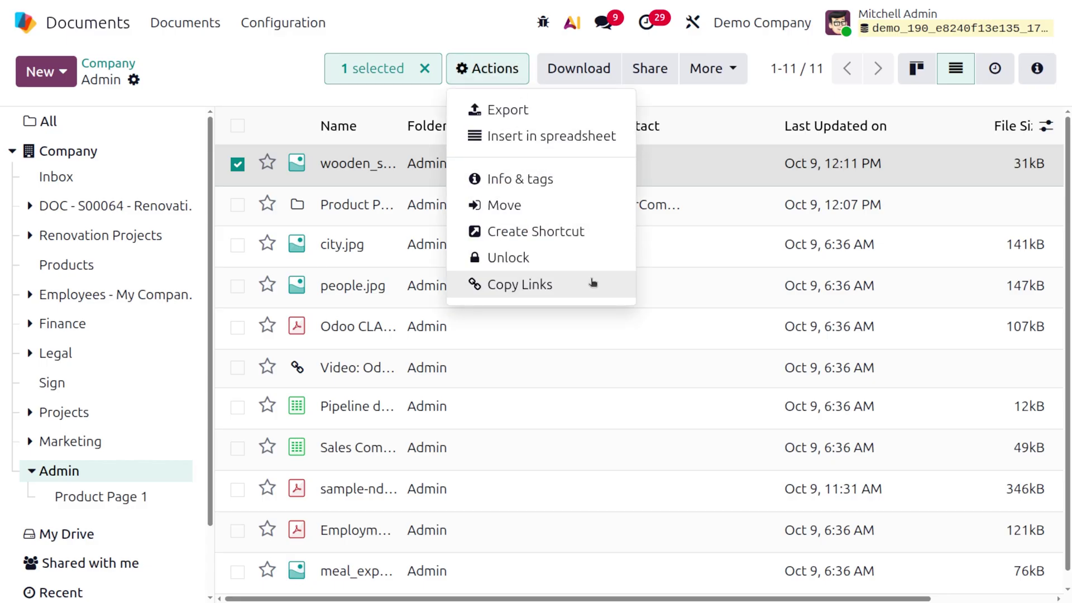
pyautogui.click(713, 63)
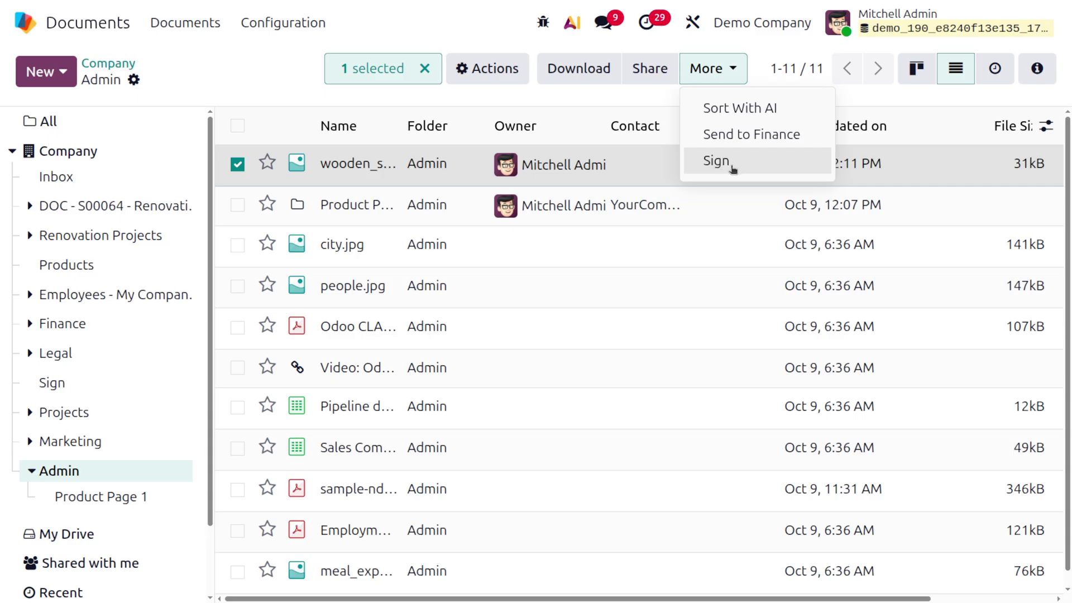
pyautogui.click(432, 32)
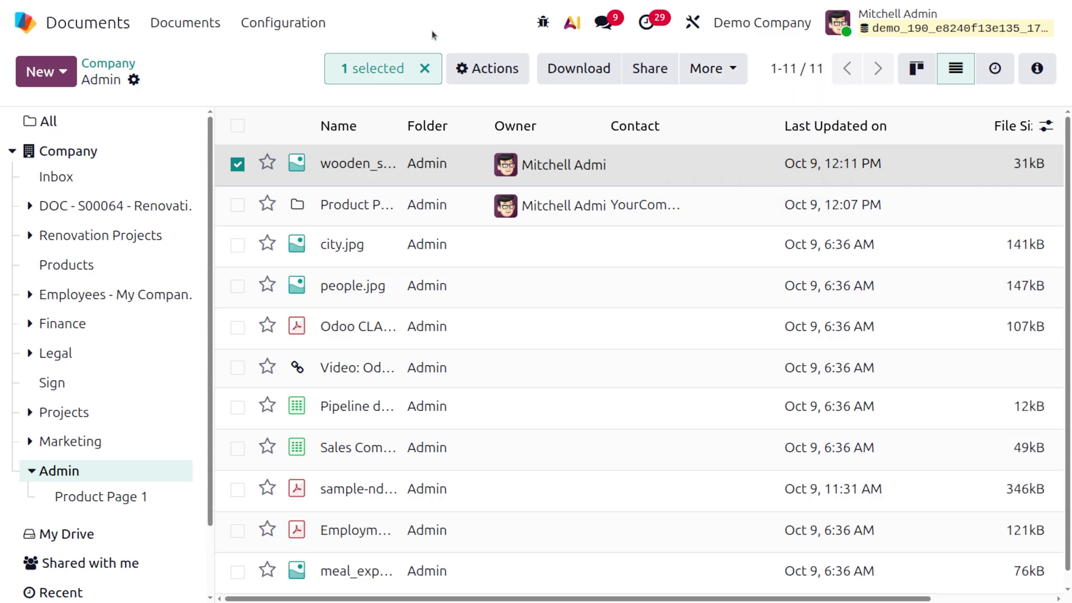
# Switch to the Sales app and open the topmost Deco Addict order in the quotations list
pyautogui.click(32, 26)
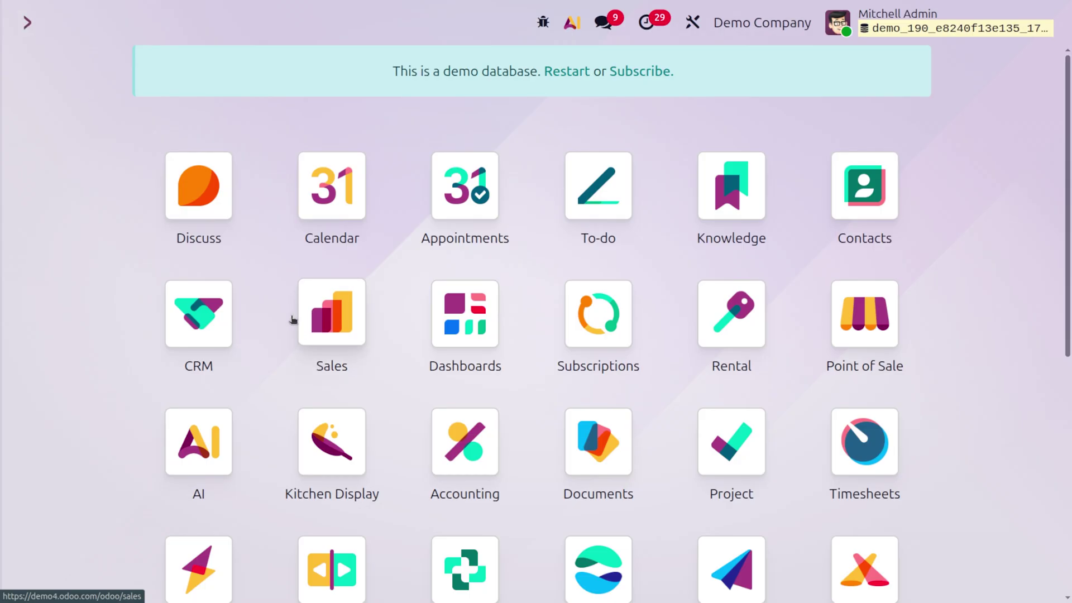
pyautogui.click(318, 319)
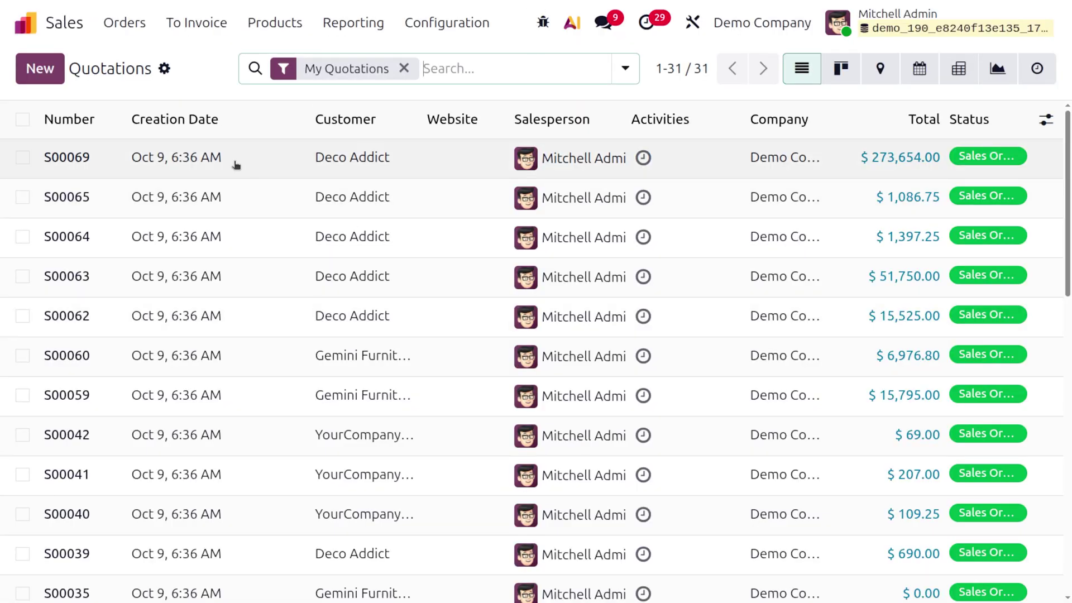
pyautogui.click(236, 165)
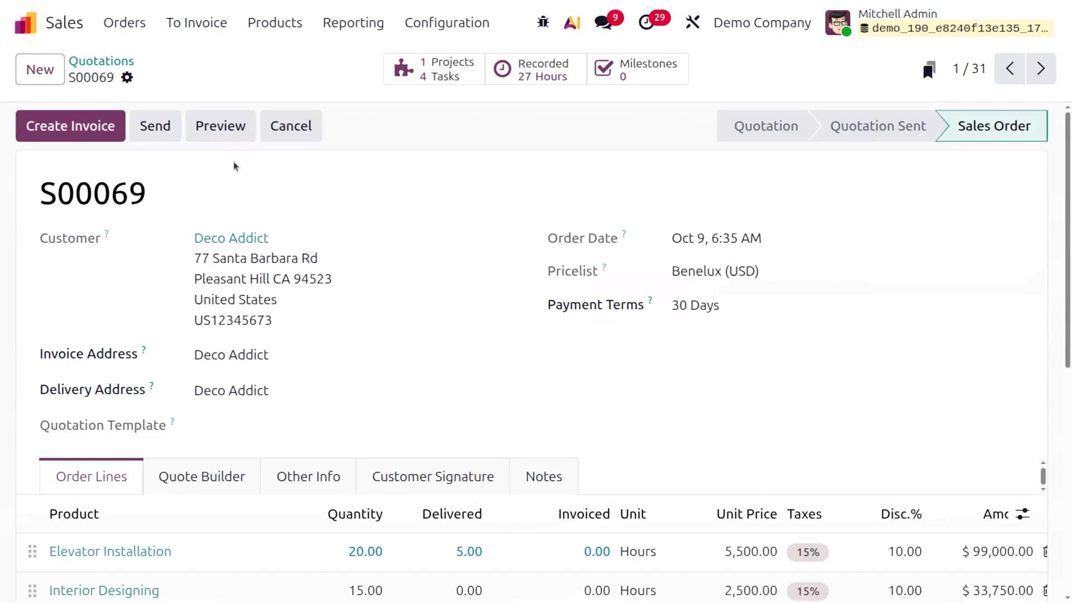
# Start an internal note on the sales order and attach wooden_stool.jpg from the Admin documents folder
pyautogui.scroll(-2, 469, 471)
pyautogui.scroll(-5, 469, 472)
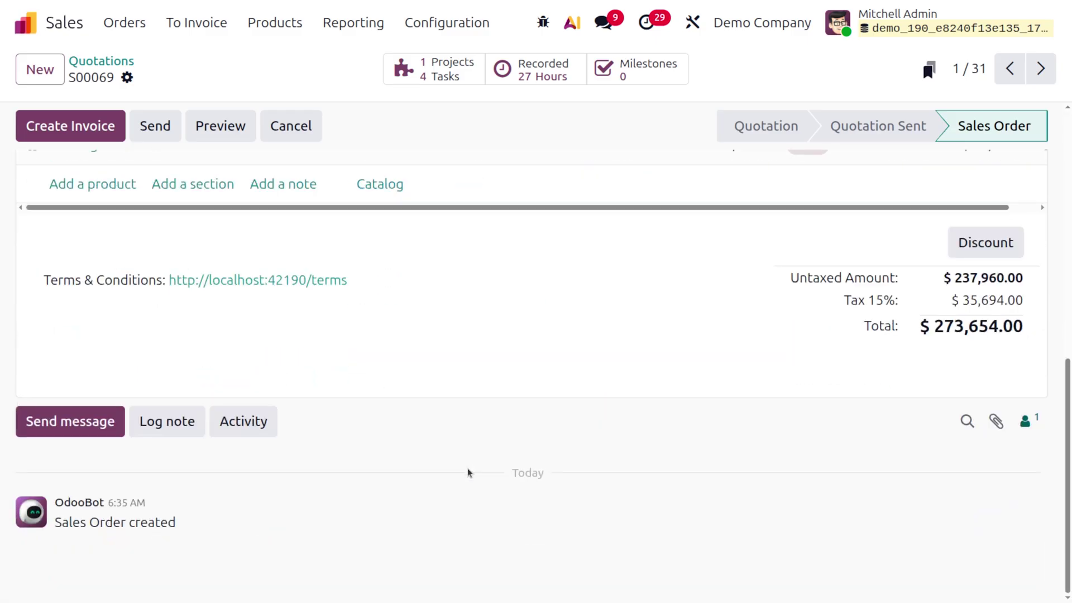
pyautogui.click(167, 424)
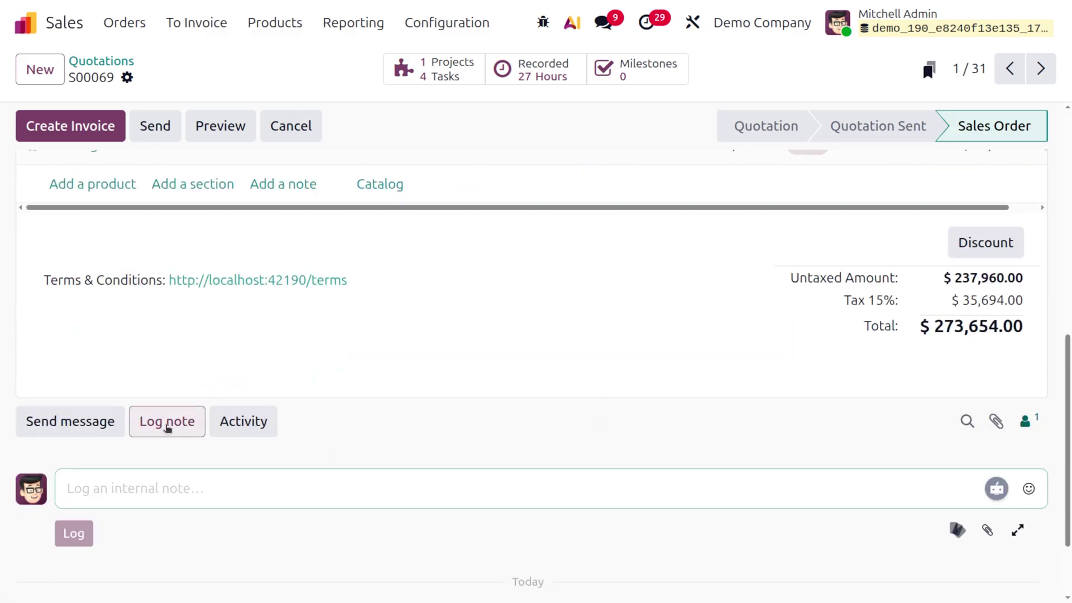
pyautogui.click(958, 531)
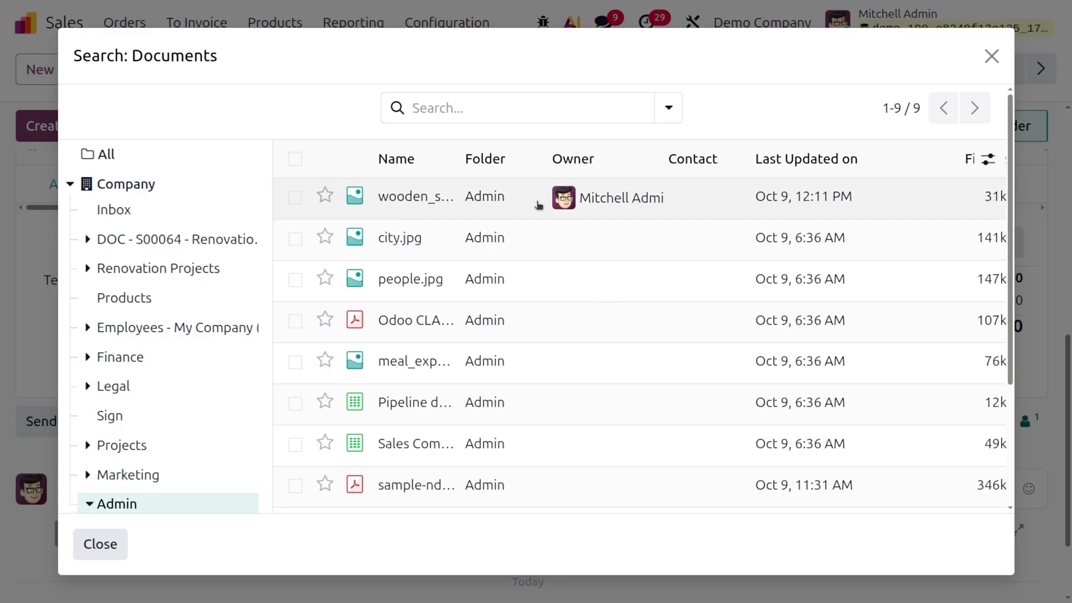
pyautogui.click(295, 197)
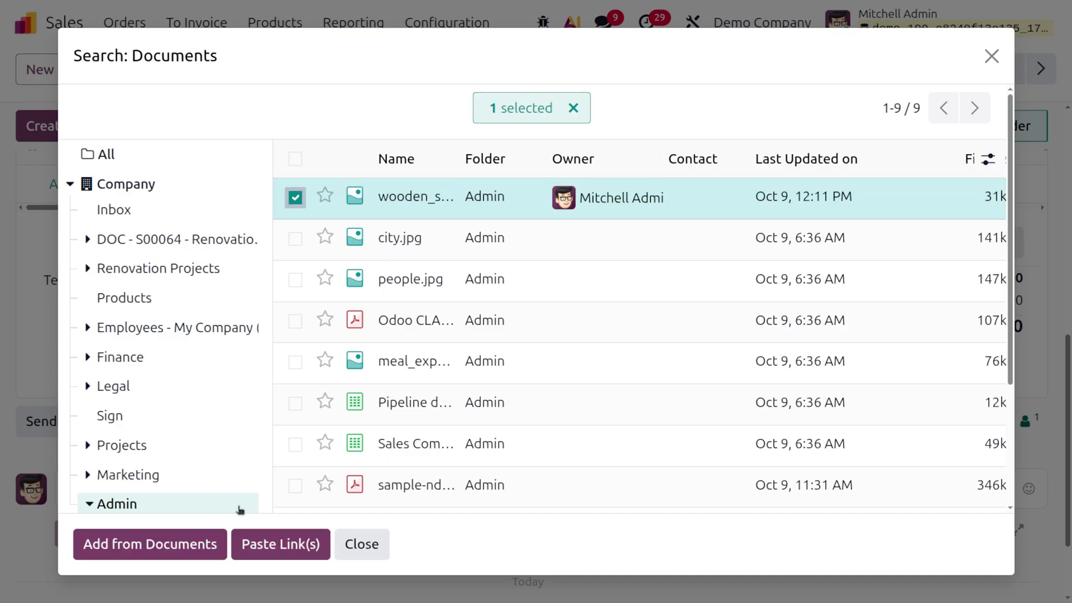
pyautogui.click(191, 544)
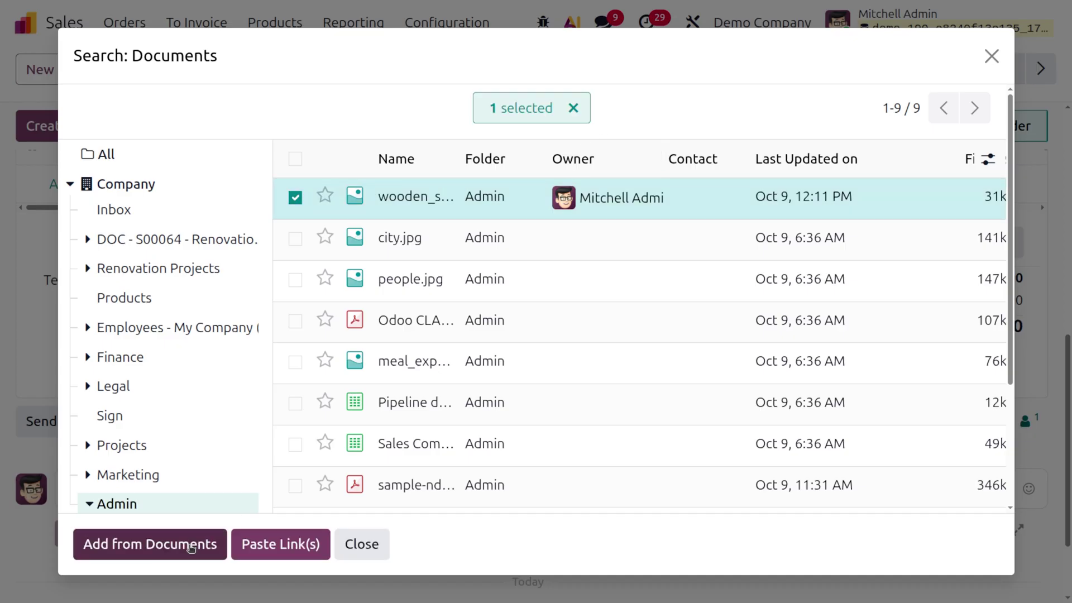
pyautogui.scroll(-4, 444, 424)
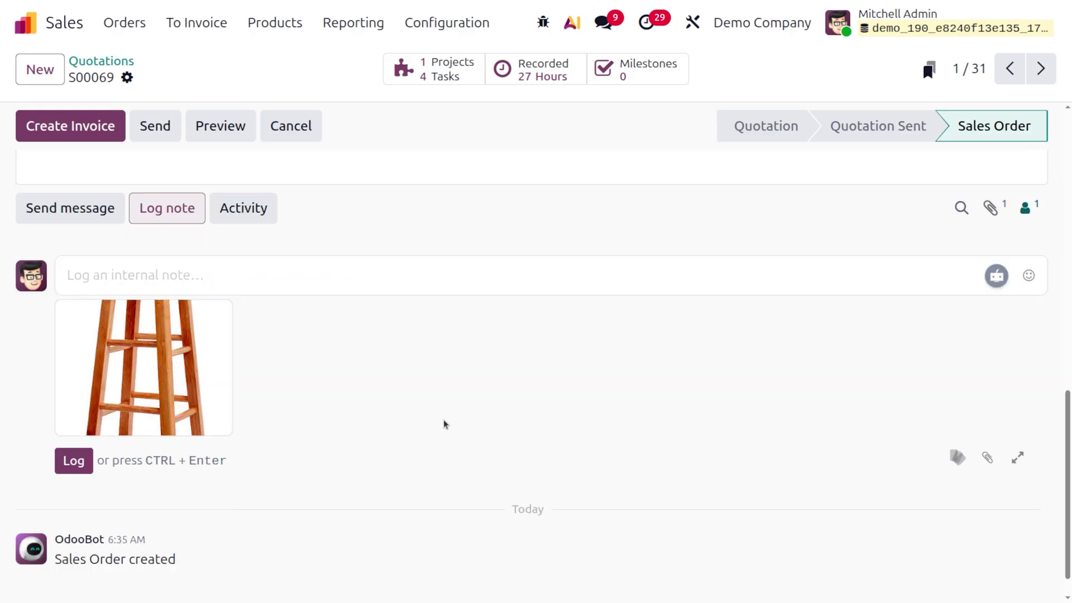
# Create a draft regular invoice from the Deco Addict sales order
pyautogui.scroll(7, 444, 425)
pyautogui.scroll(5, 444, 424)
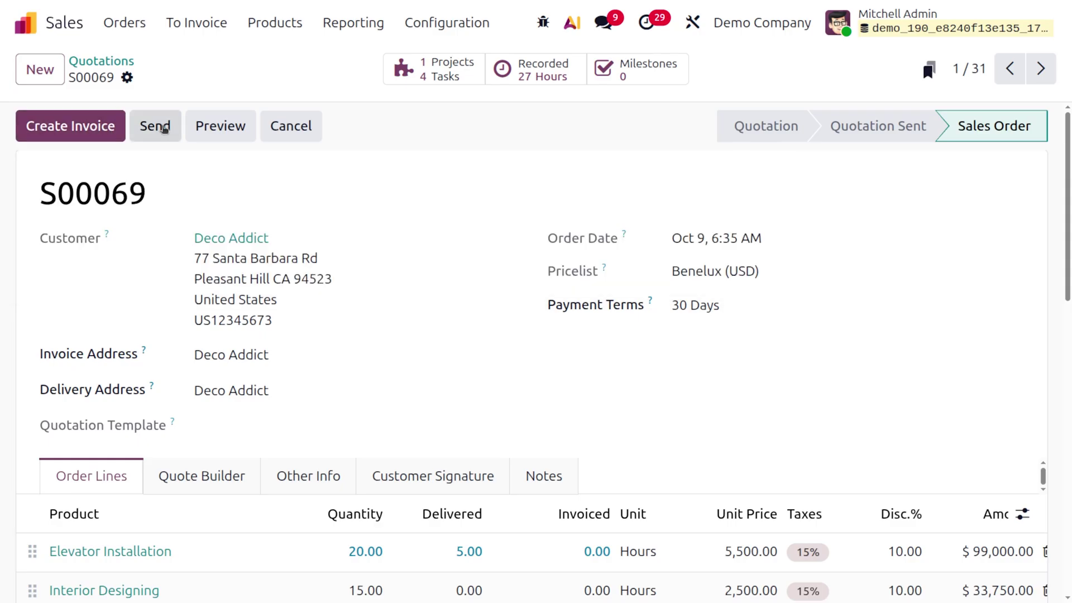
pyautogui.click(111, 138)
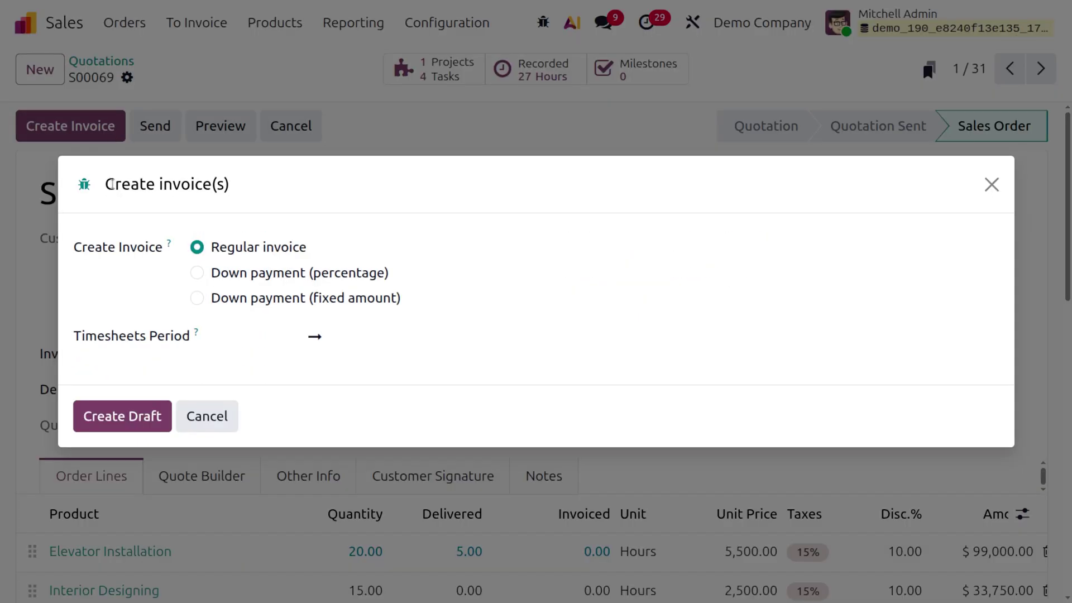
pyautogui.click(146, 420)
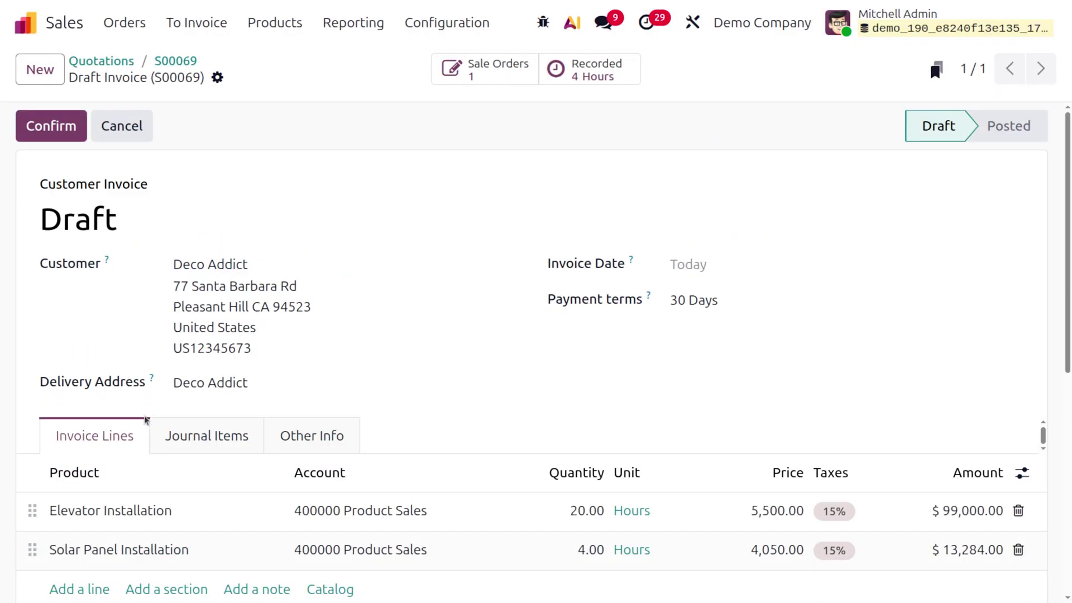
# Confirm the draft invoice and send it to Deco Addict by email with its PDF attached
pyautogui.click(48, 132)
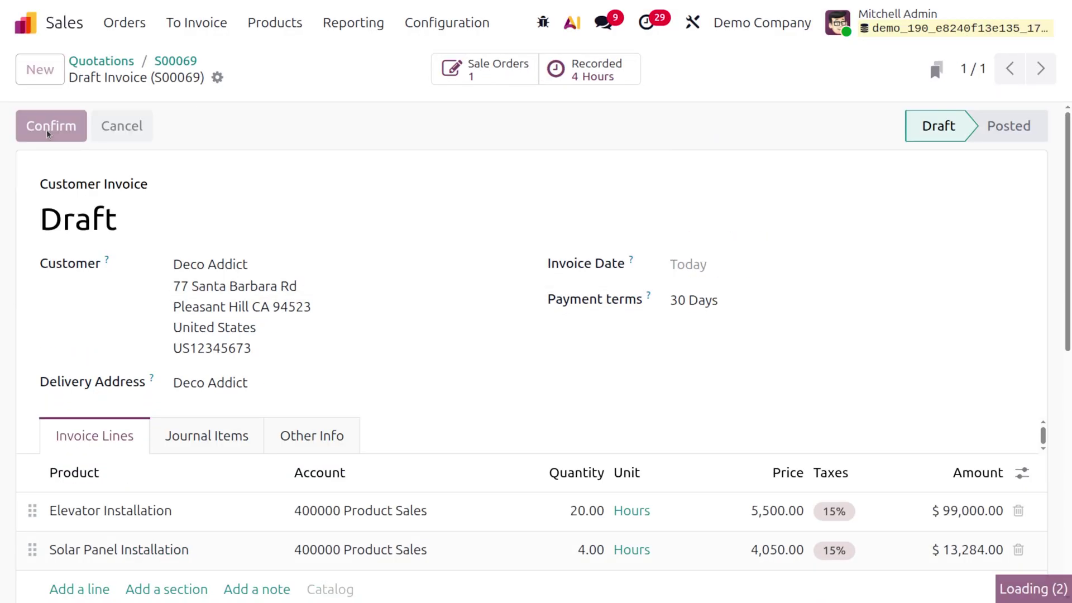
pyautogui.scroll(-5, 473, 383)
pyautogui.scroll(-5, 473, 383)
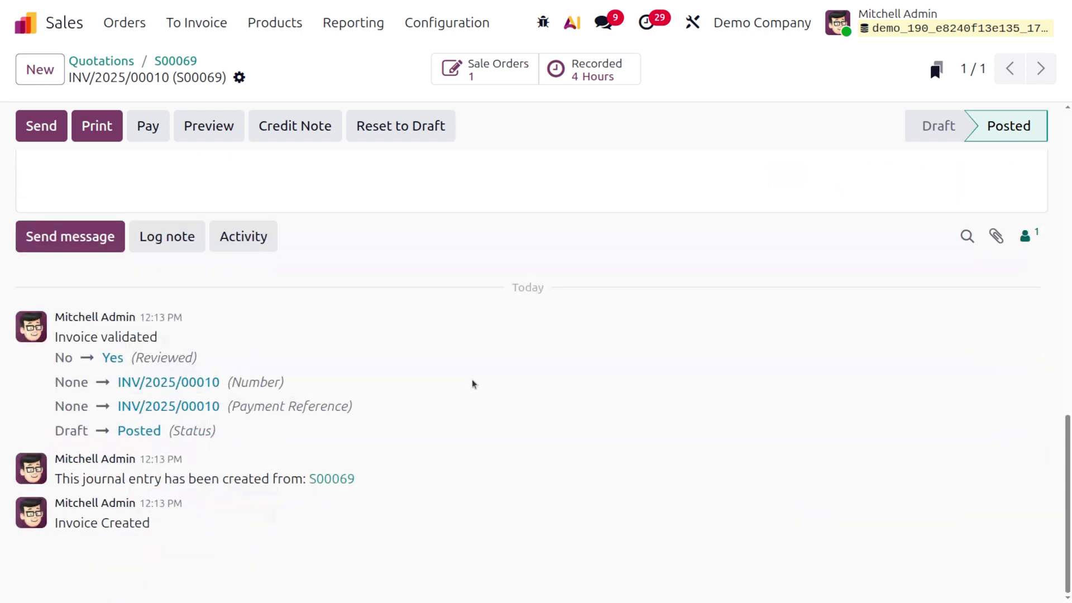
pyautogui.scroll(10, 474, 384)
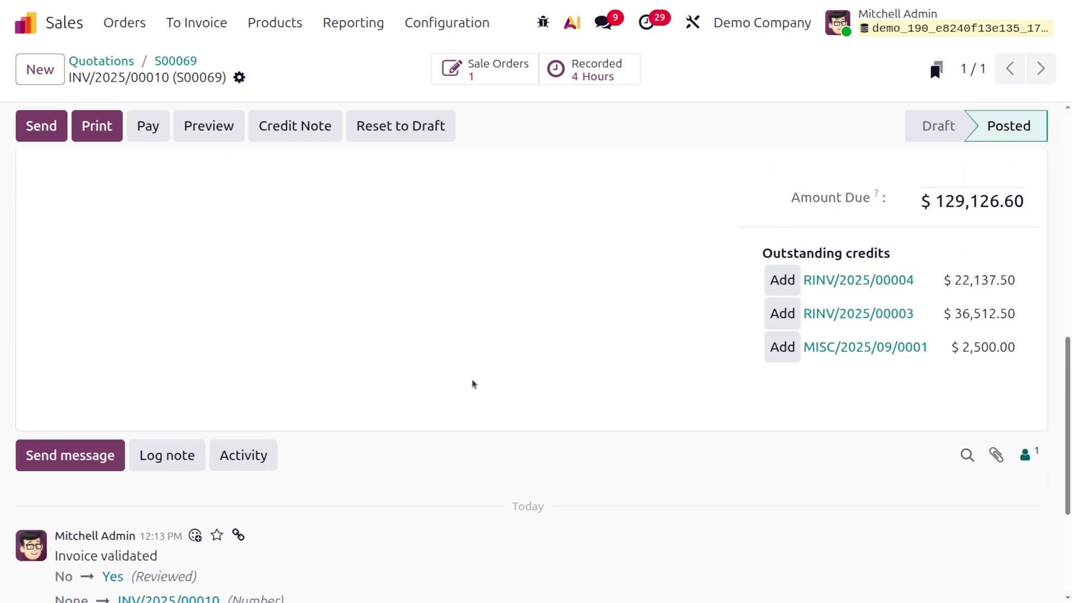
pyautogui.scroll(-8, 472, 383)
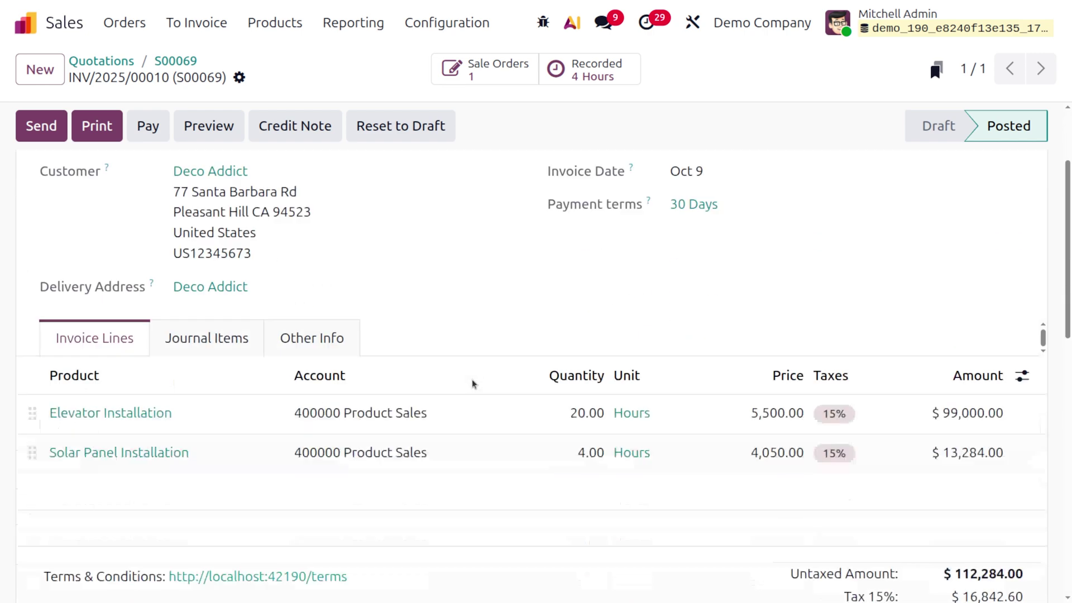
pyautogui.scroll(7, 472, 383)
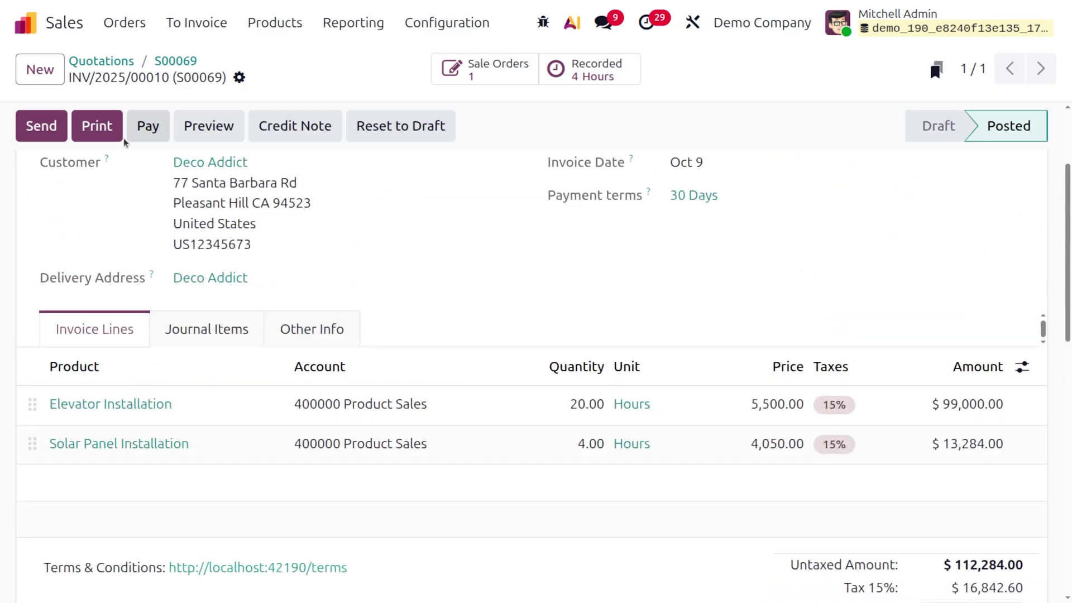
pyautogui.click(51, 133)
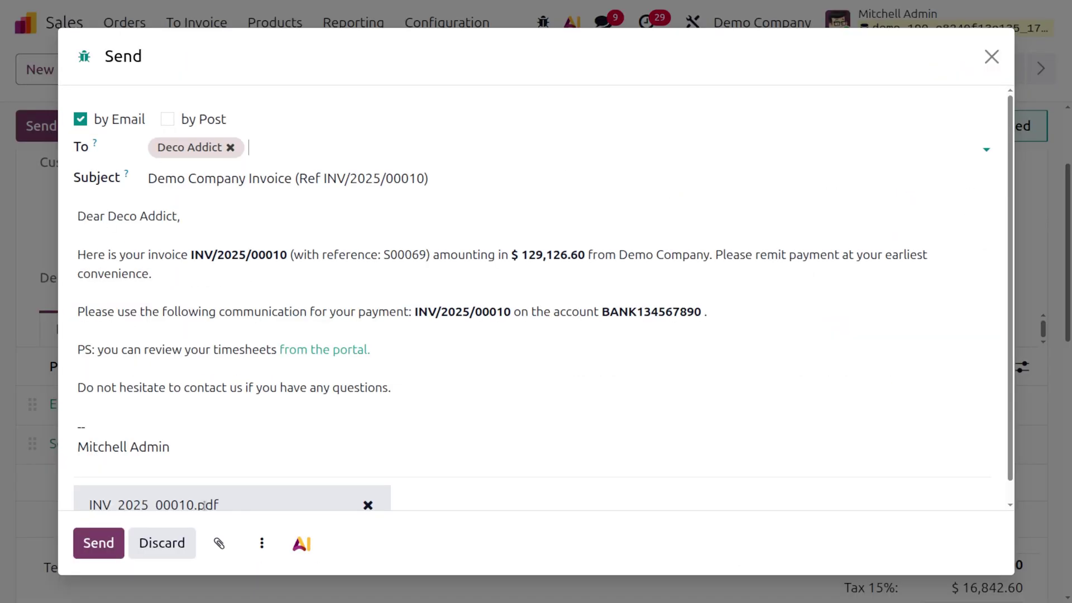
pyautogui.click(102, 547)
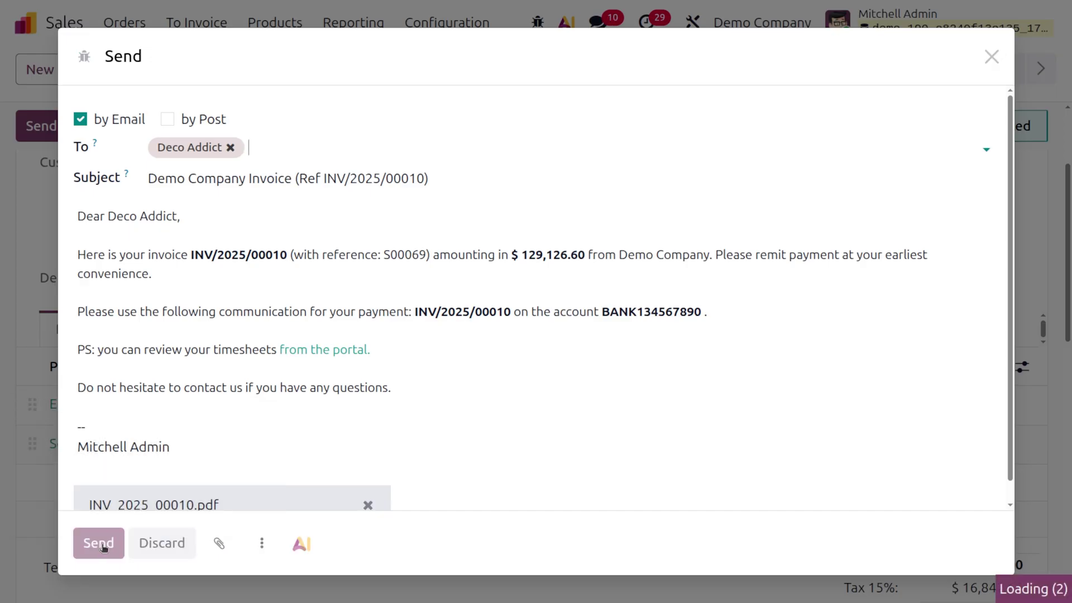
# Add the emailed INV_2025_00010.pdf from the invoice's message log to the Finance / Sales documents folder
pyautogui.scroll(-7, 101, 546)
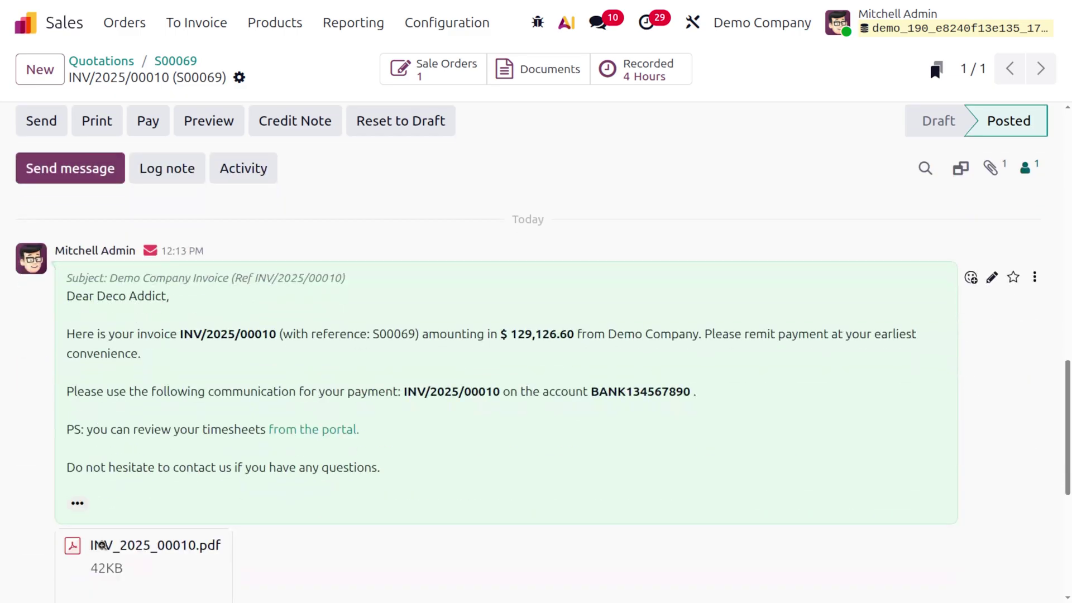
pyautogui.scroll(-6, 101, 546)
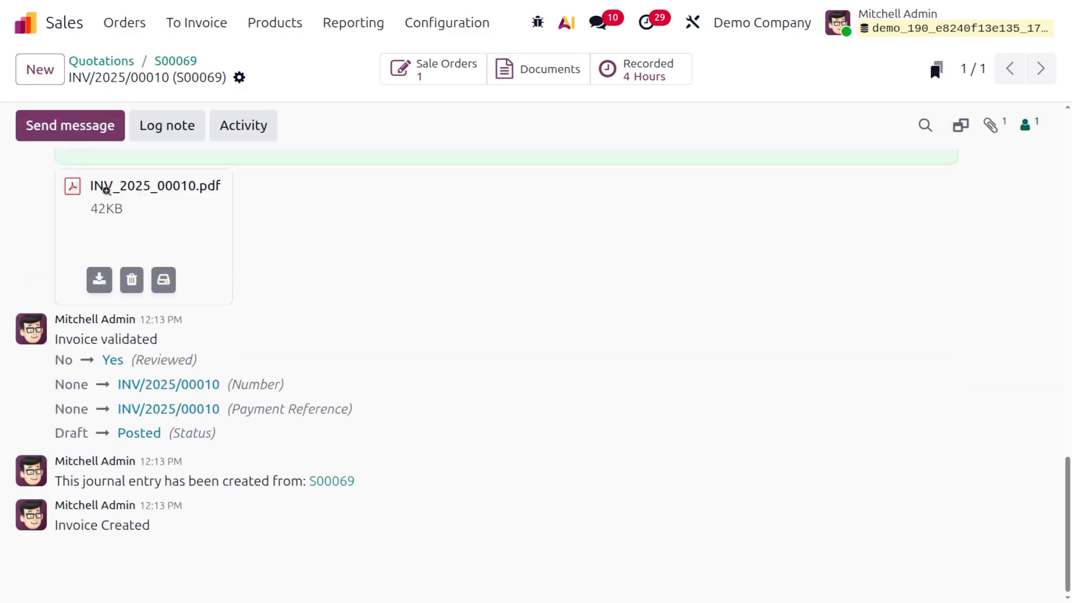
pyautogui.click(164, 280)
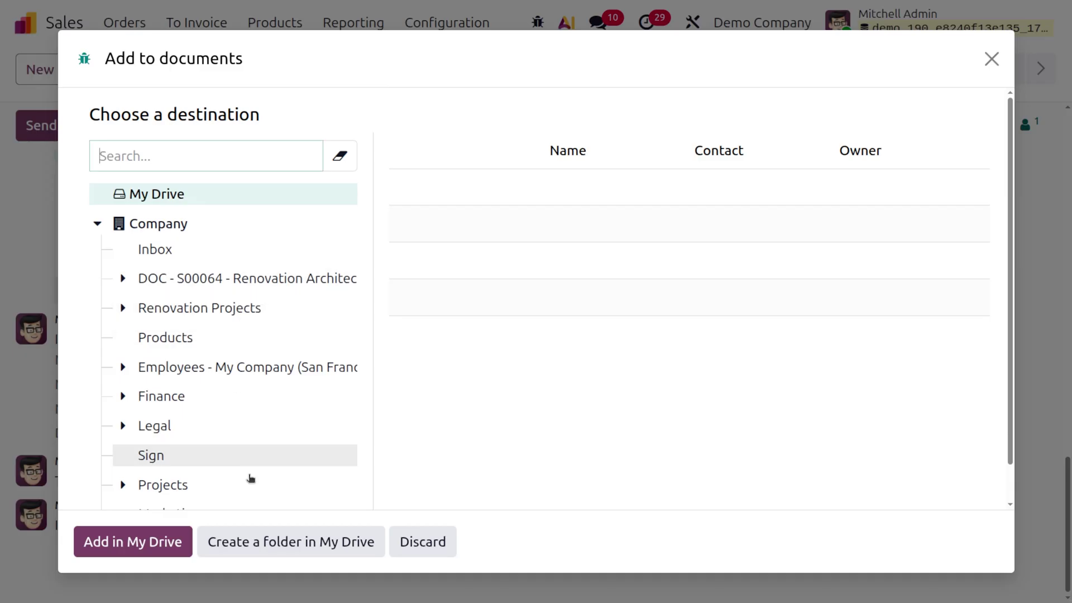
pyautogui.click(124, 398)
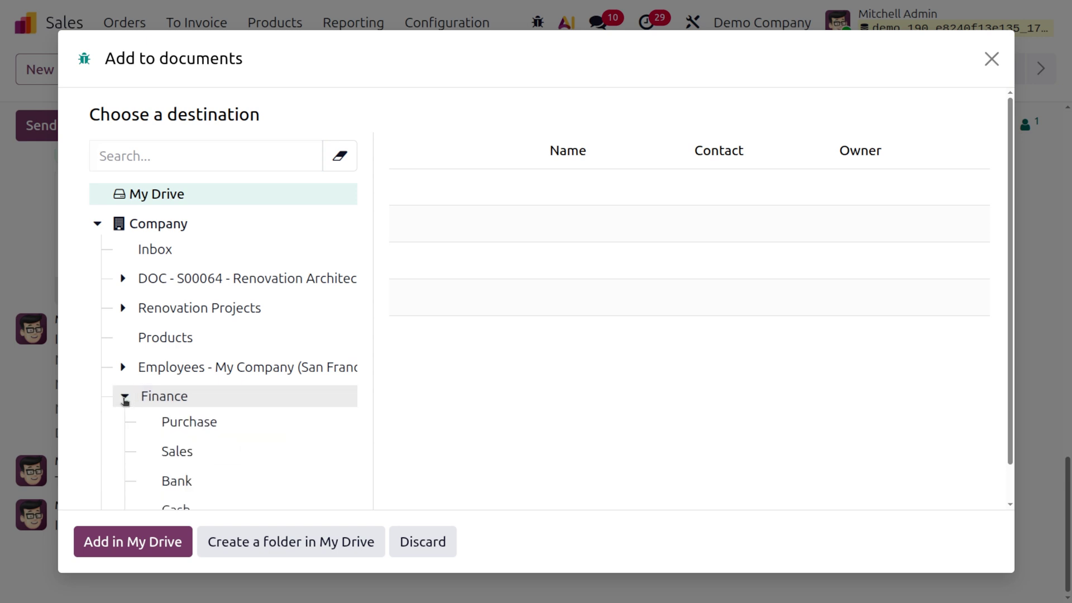
pyautogui.click(180, 457)
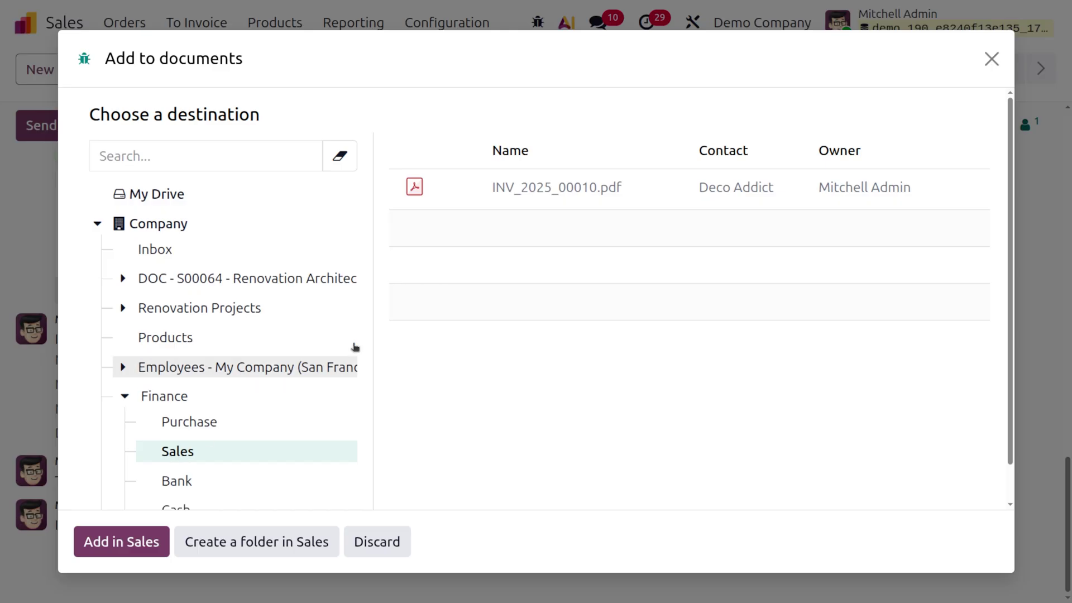
pyautogui.click(132, 545)
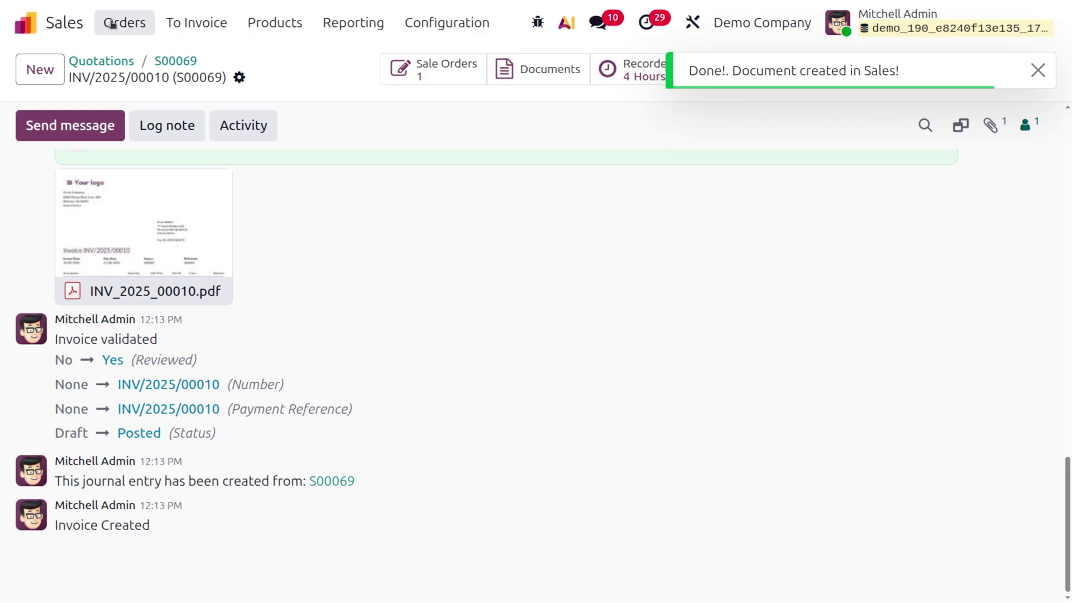
# Switch to the Documents app and open the Sales folder under Finance
pyautogui.click(25, 23)
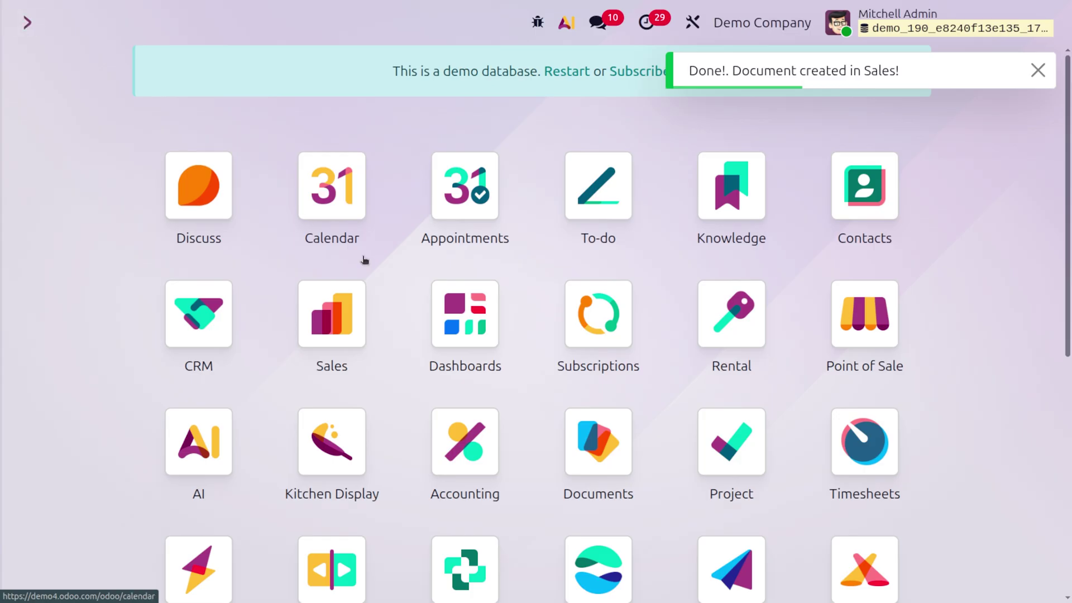
pyautogui.write('doc')
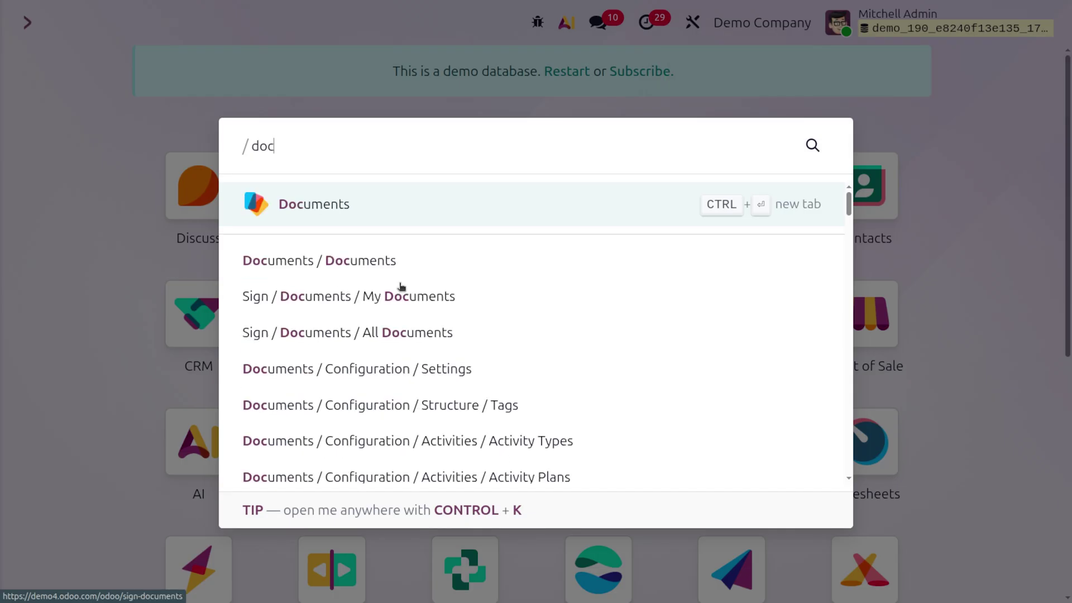
pyautogui.press('Return')
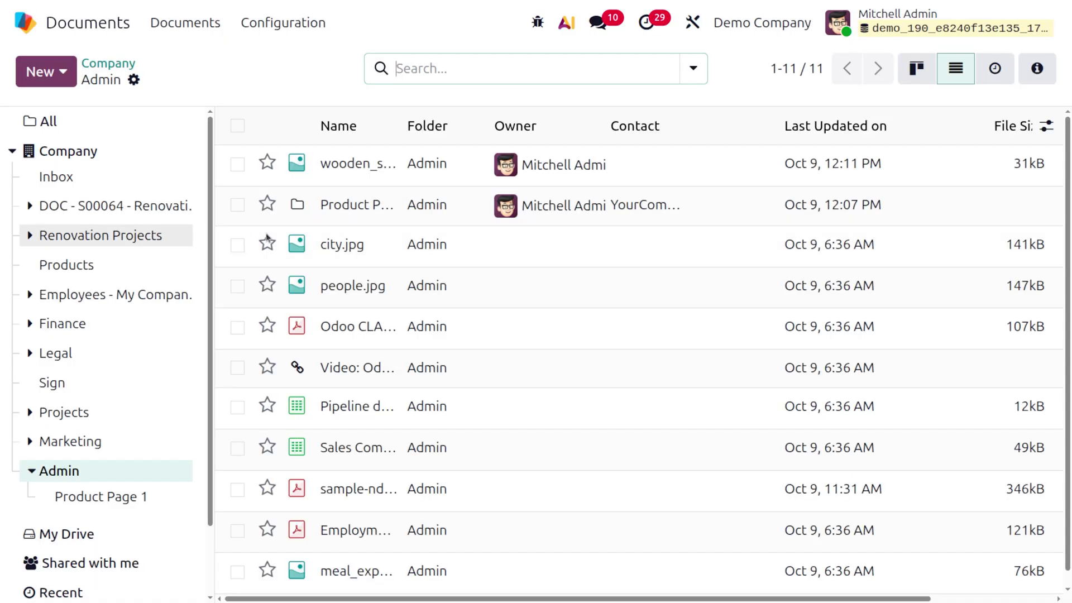
pyautogui.click(30, 325)
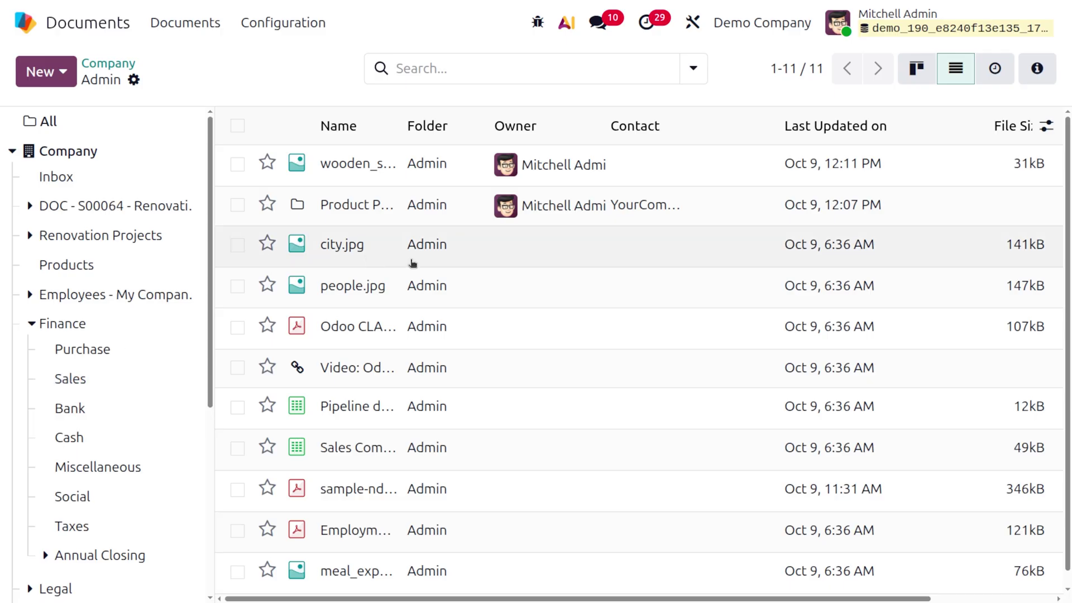
pyautogui.click(78, 378)
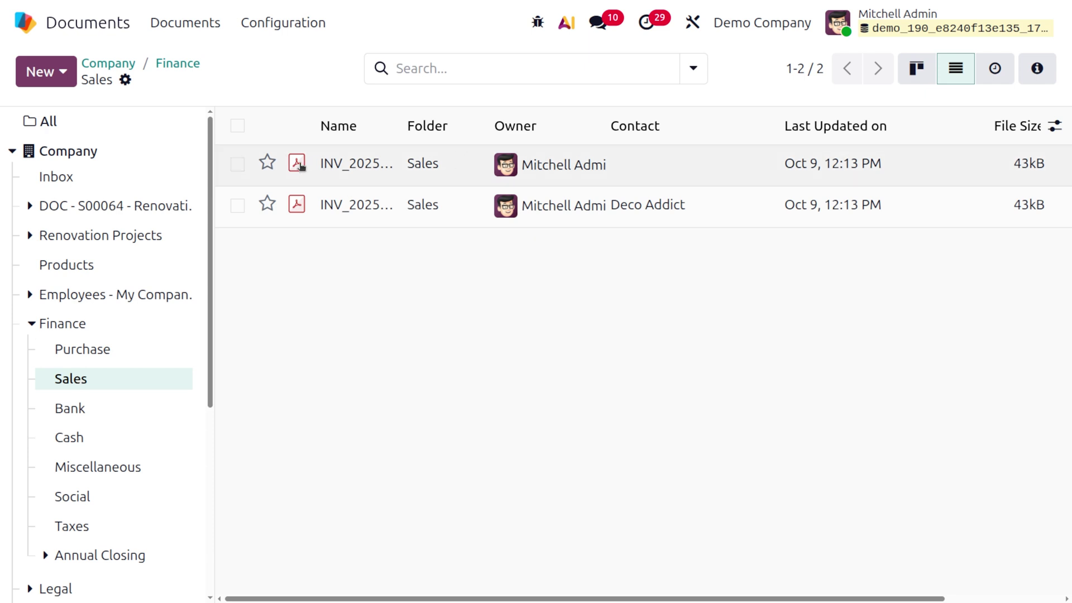
# Check the owner, contact, tags and linked model details of the first invoice PDF in the Sales folder
pyautogui.click(566, 163)
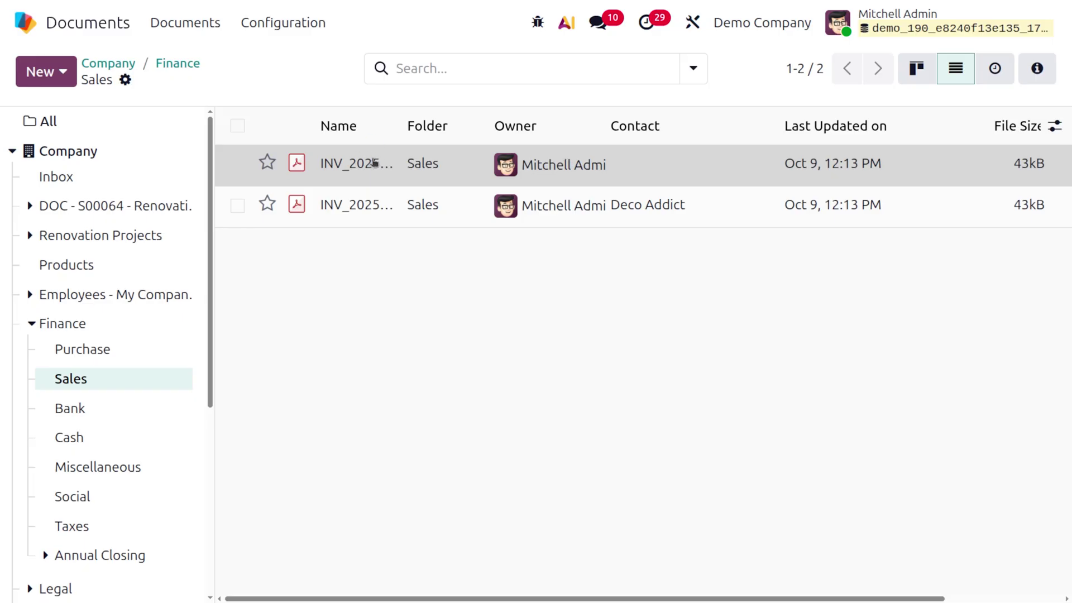
pyautogui.hscroll(2, 373, 163)
pyautogui.click(1017, 164)
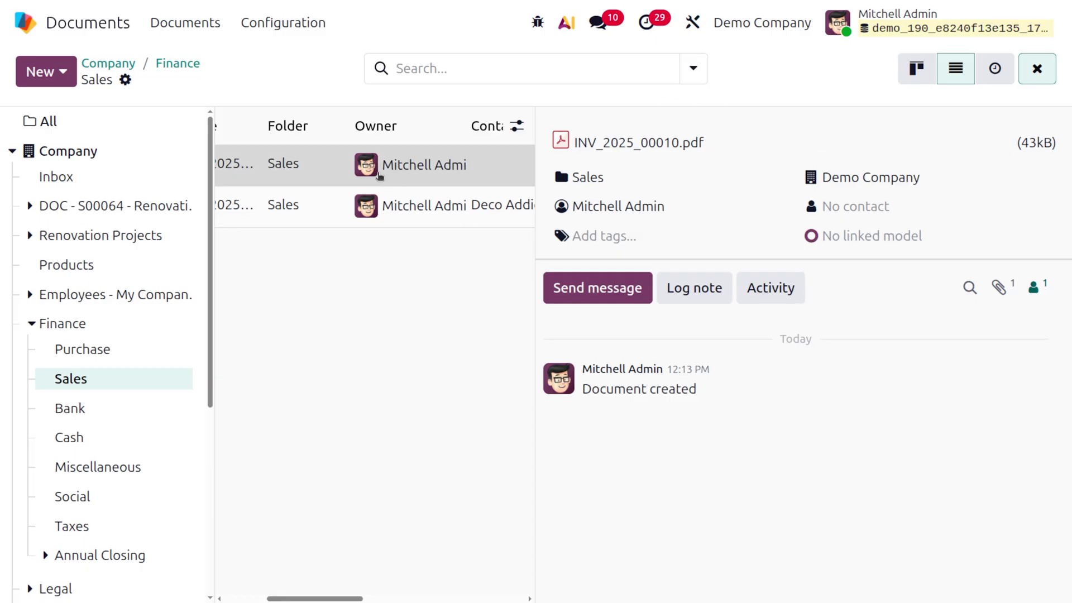
pyautogui.hscroll(-2, 503, 235)
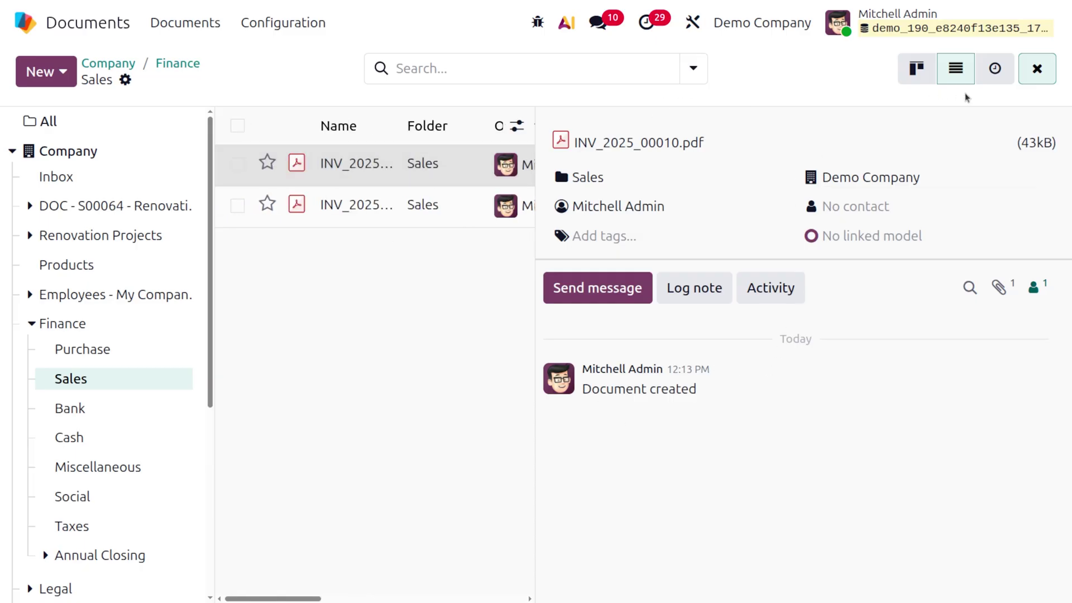
pyautogui.click(1036, 66)
# Show the Sales folder as document cards and preview the full page of the first INV_2025_00010.pdf
pyautogui.click(914, 69)
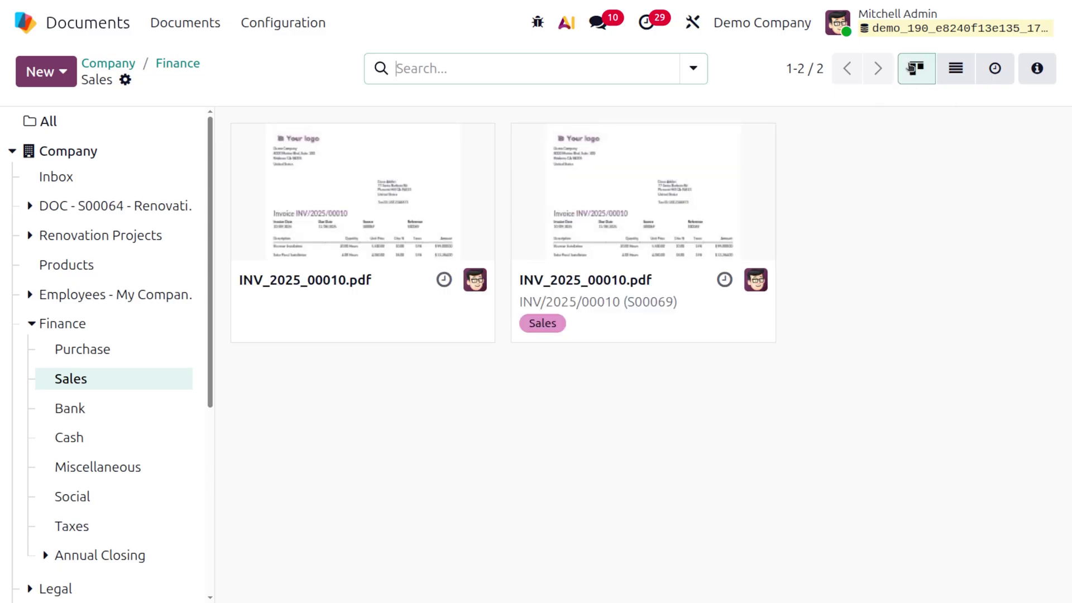
pyautogui.click(402, 217)
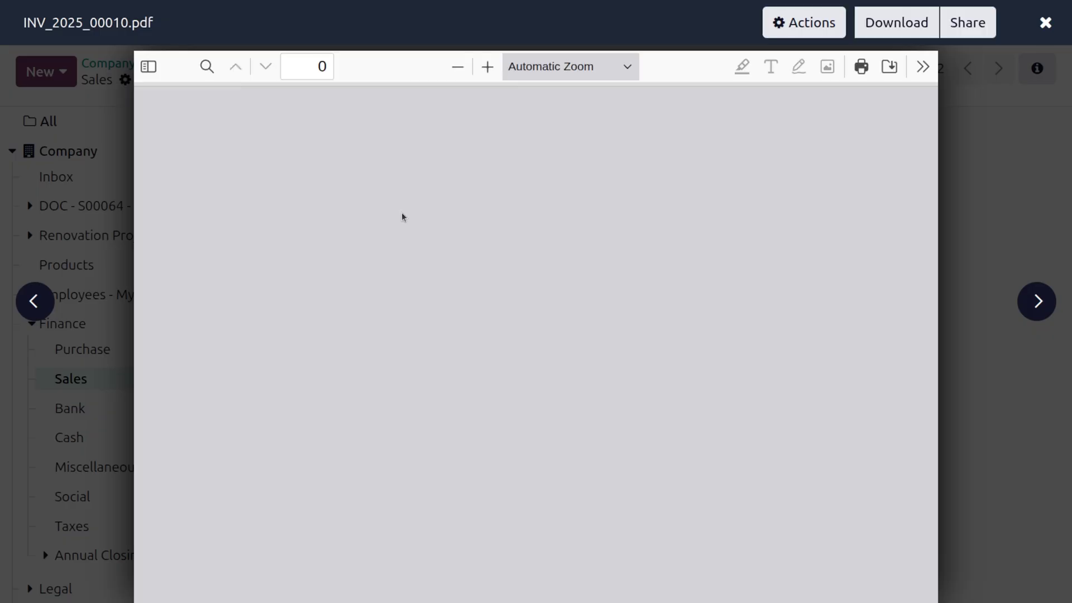
pyautogui.scroll(-8, 641, 282)
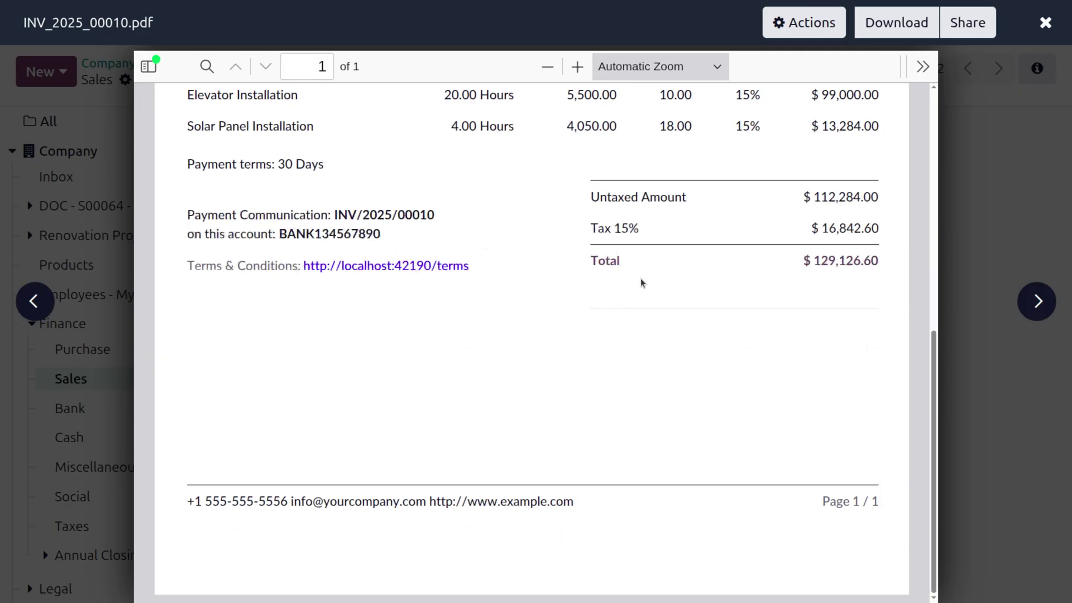
pyautogui.scroll(8, 641, 282)
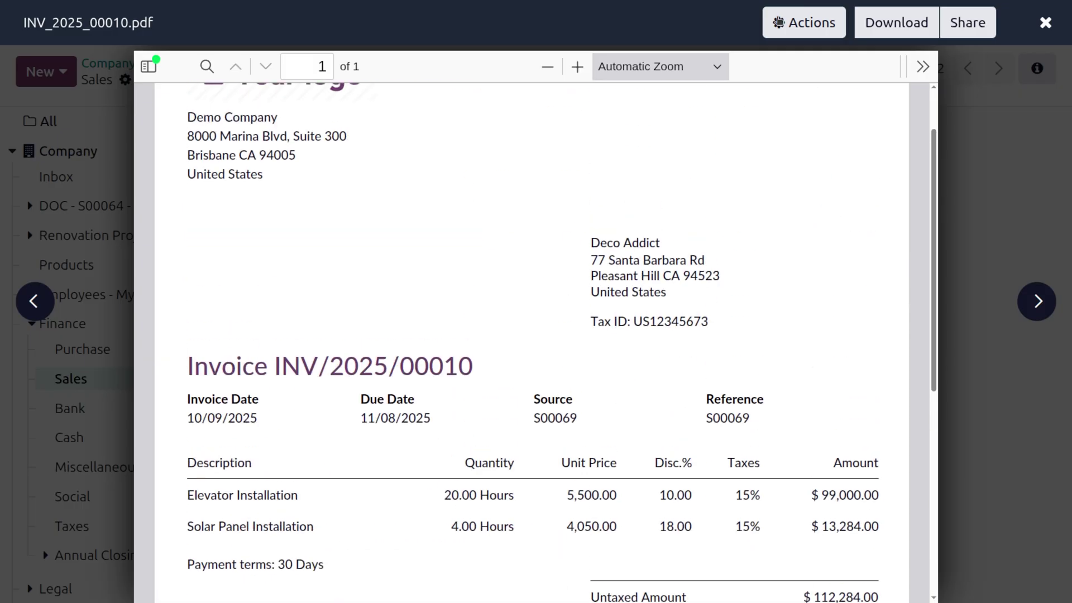
# Split the previewed INV_2025_00010.pdf into a new document, archiving the original file
pyautogui.click(810, 24)
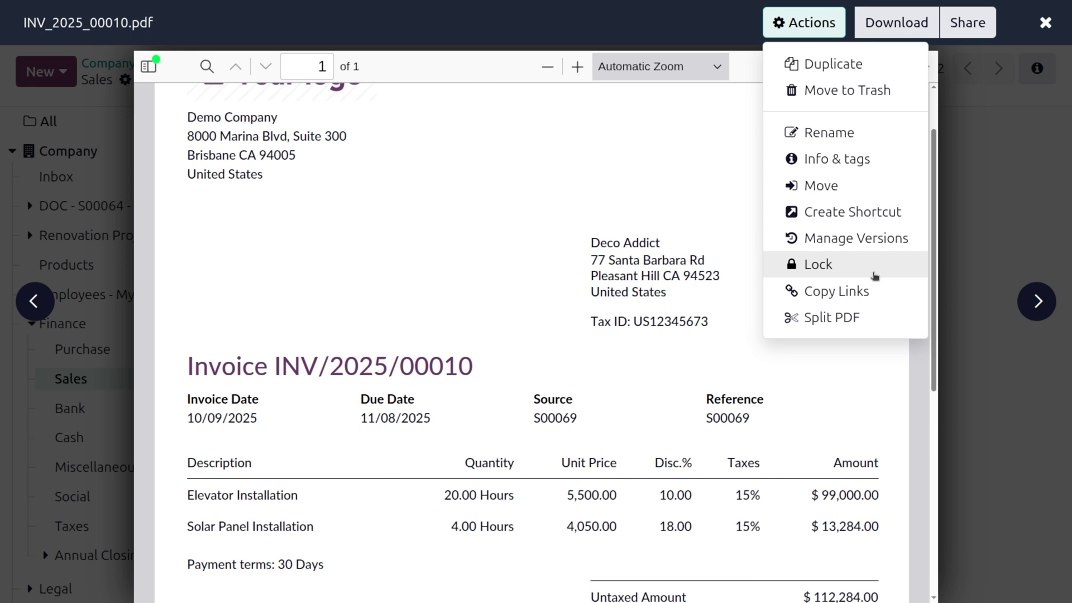
pyautogui.click(889, 325)
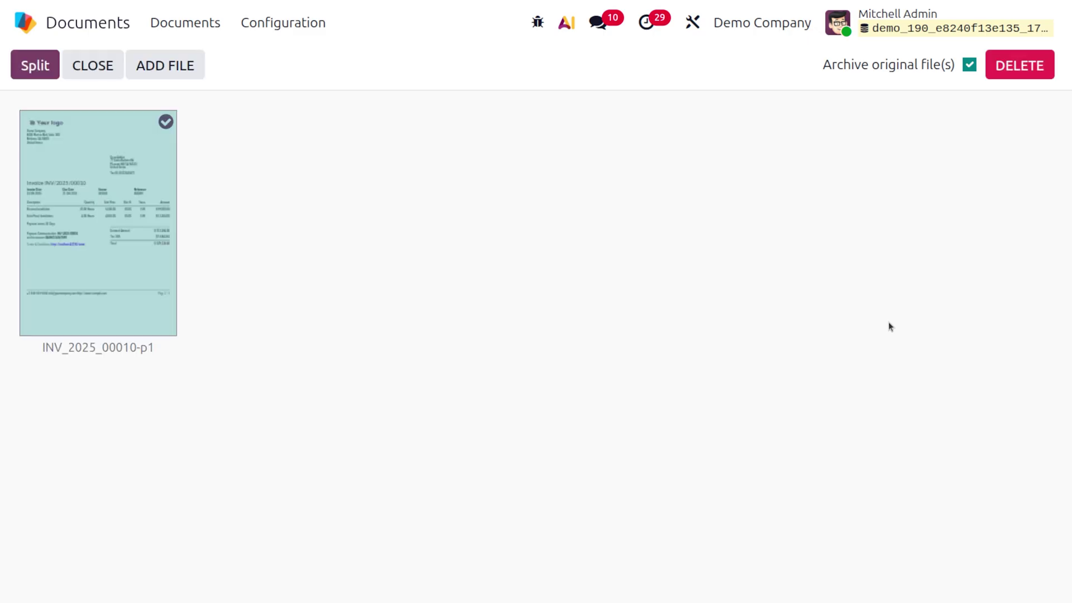
pyautogui.click(38, 63)
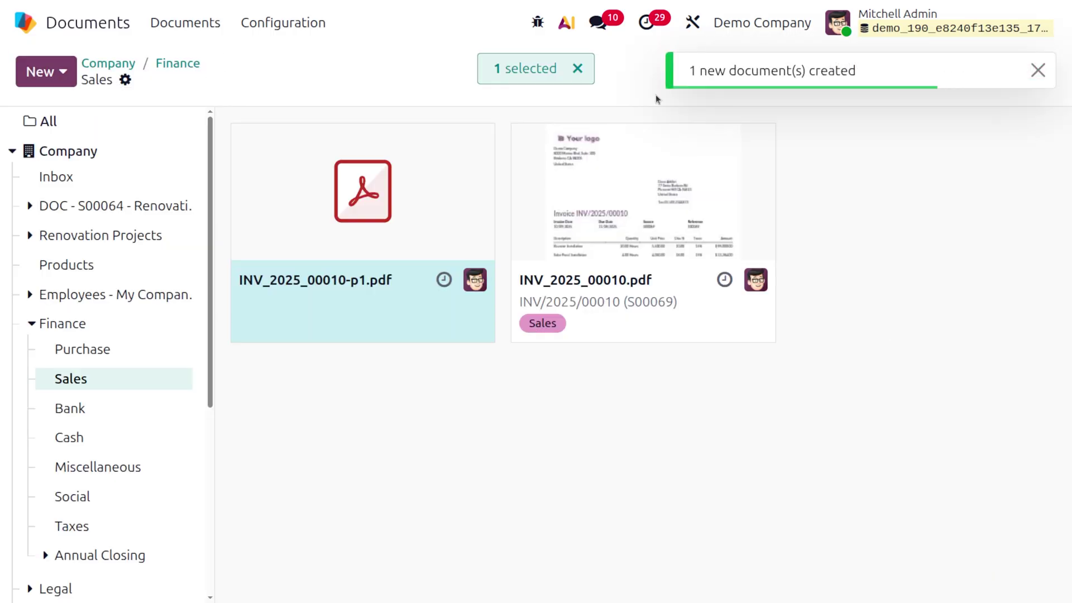